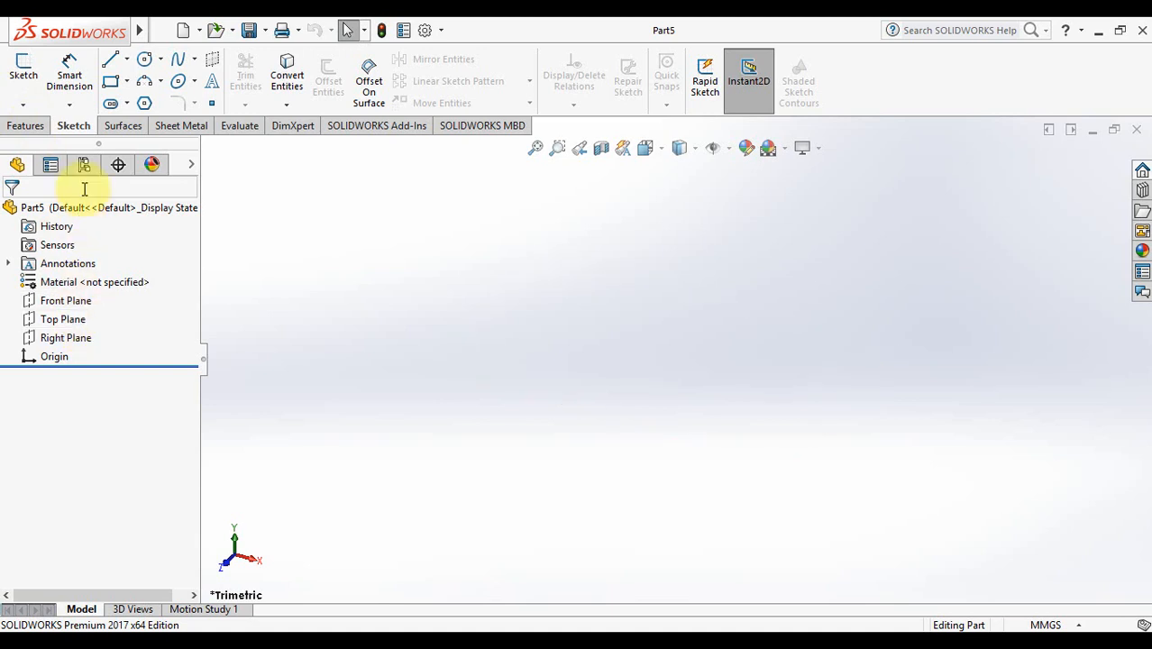
# Sketch a corner rectangle around the origin on the Top Plane and exit the sketch.
pyautogui.click(115, 82)
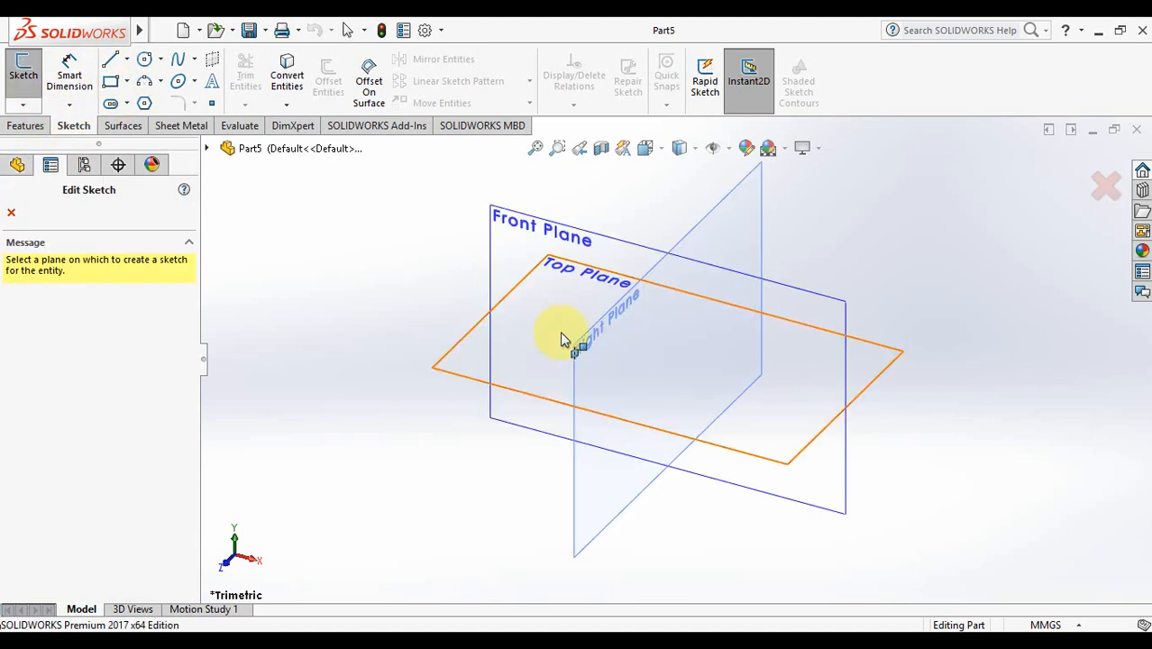
pyautogui.click(470, 351)
pyautogui.click(553, 269)
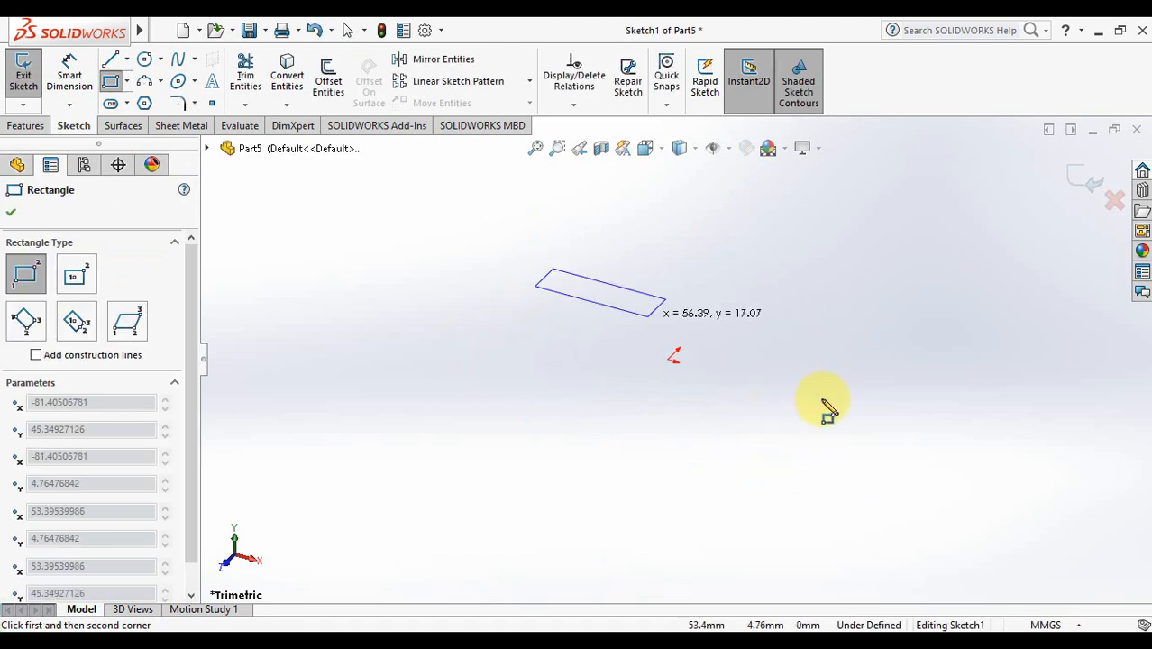
pyautogui.click(779, 451)
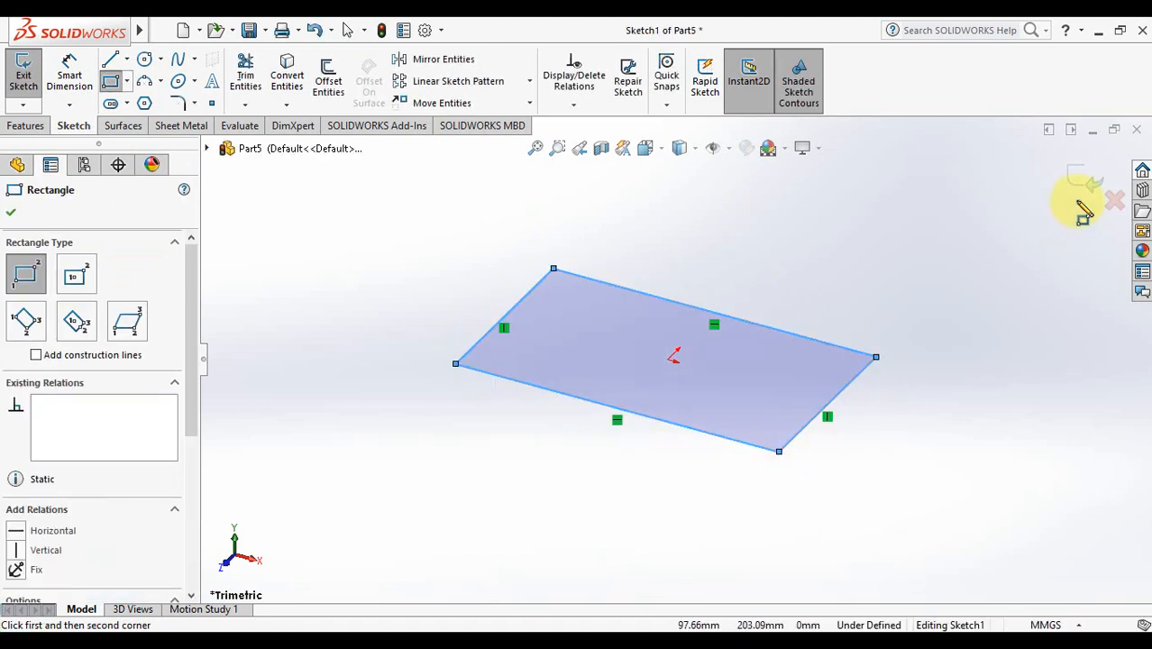
pyautogui.click(1082, 174)
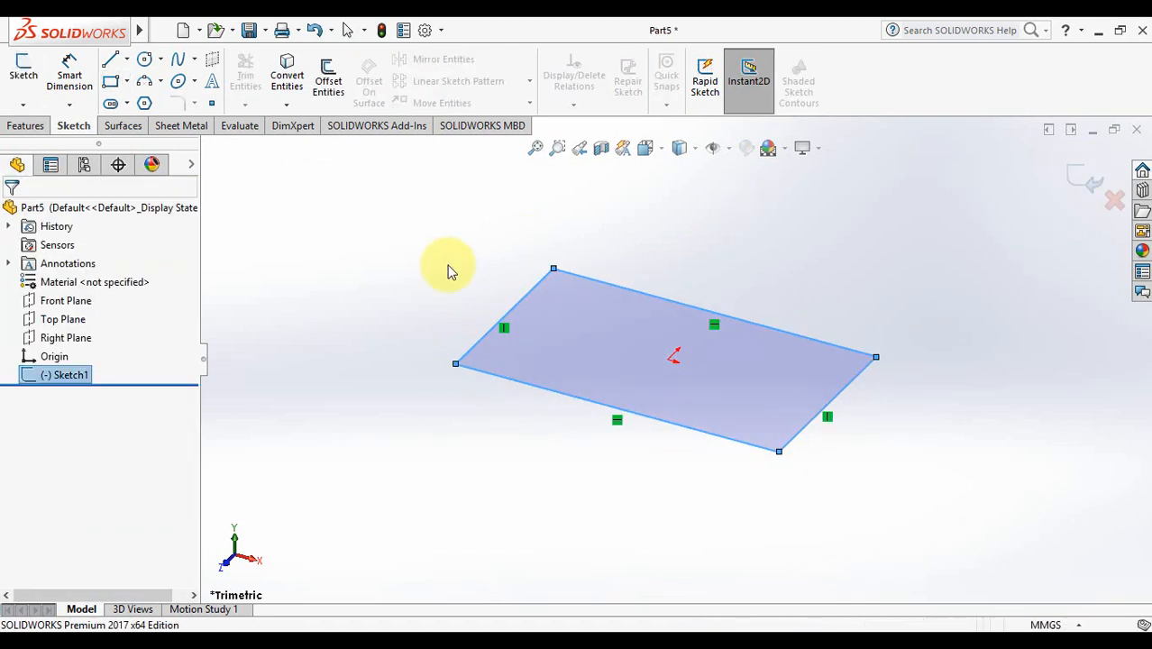
# Extrude the rectangle sketch as a 10 mm blind boss to form a flat plate.
pyautogui.click(22, 123)
pyautogui.click(29, 95)
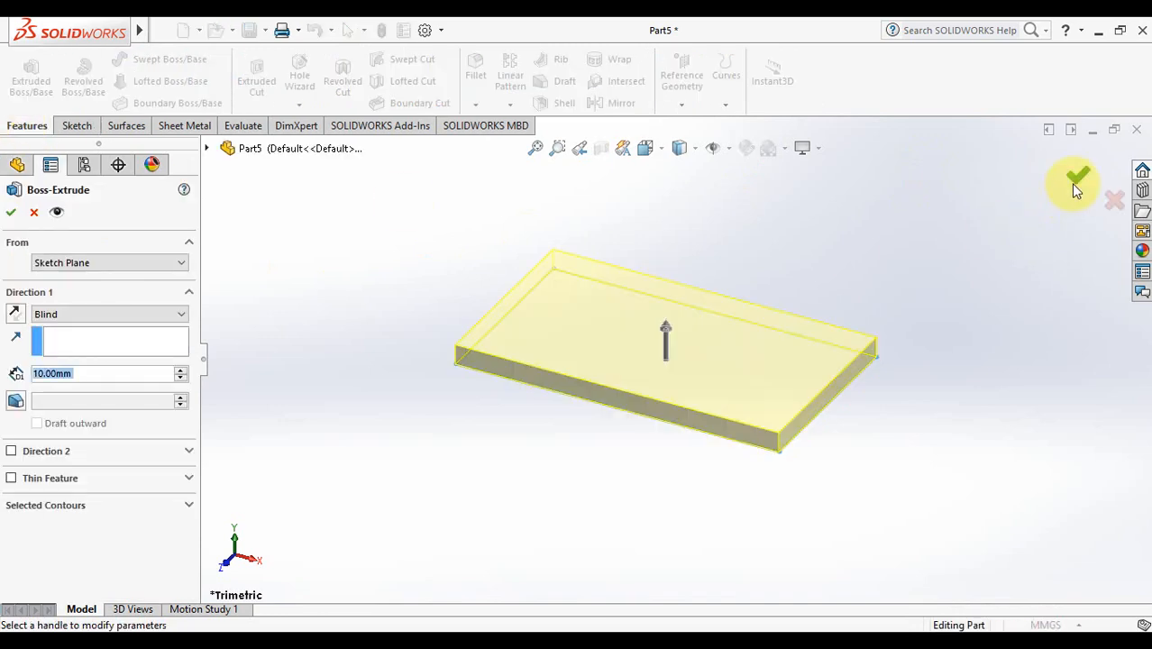
pyautogui.click(1076, 181)
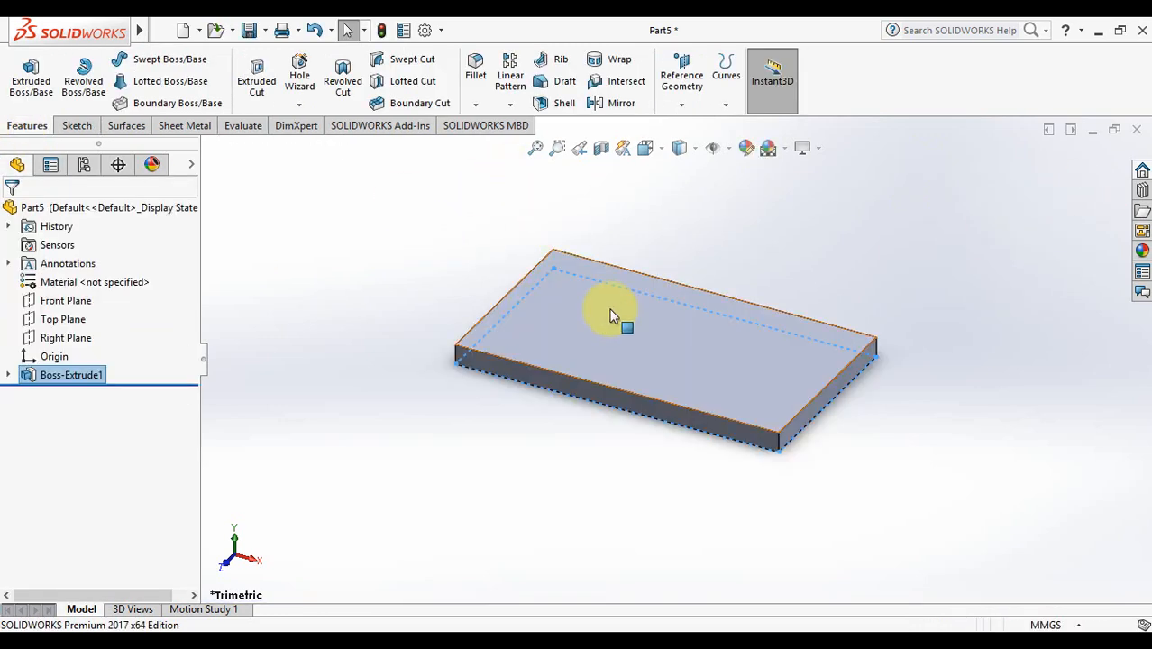
# Sketch a large circle on the plate's top face near its rear-left corner, viewing the face straight on, and exit the sketch.
pyautogui.rightClick(610, 316)
pyautogui.click(726, 261)
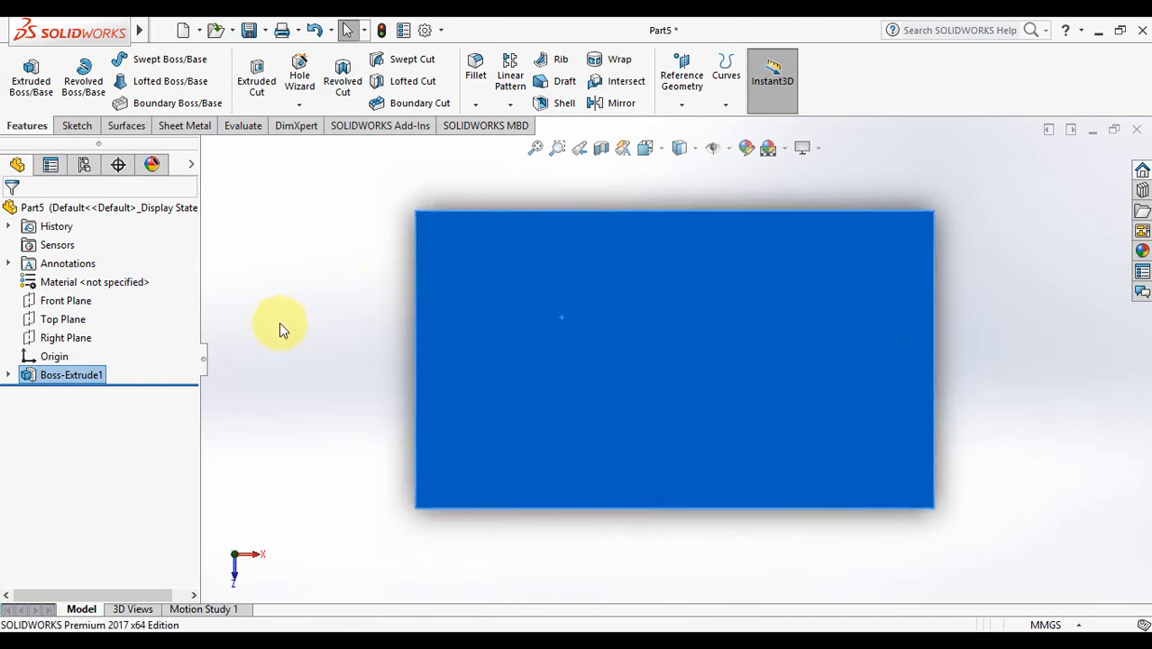
pyautogui.click(274, 324)
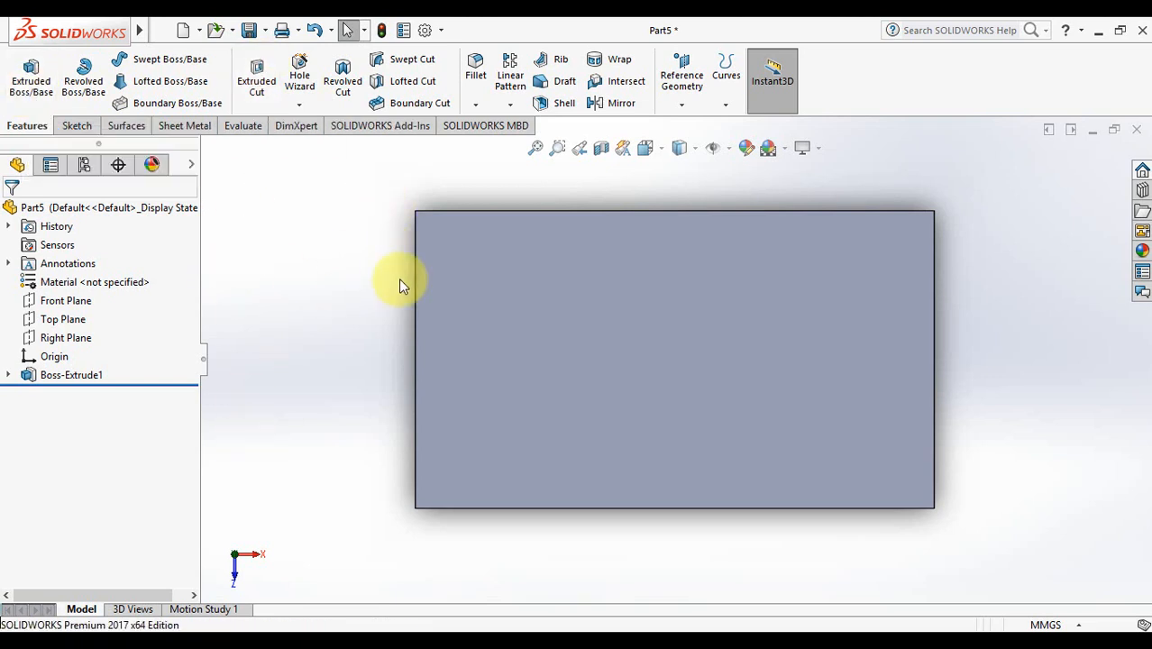
pyautogui.click(75, 127)
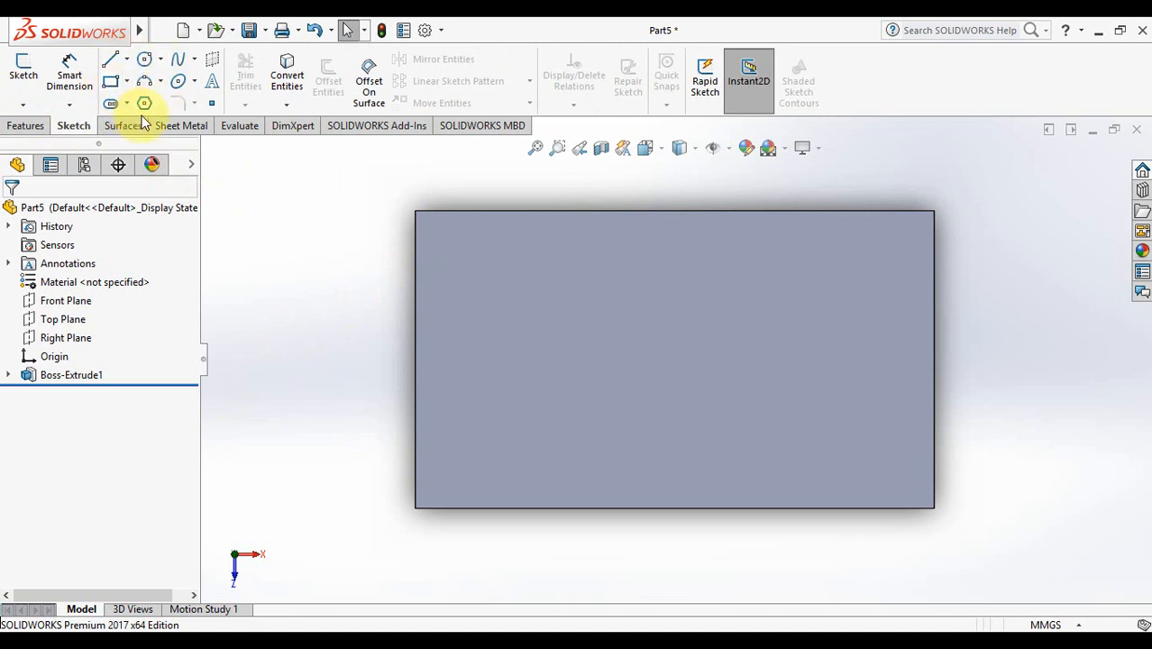
pyautogui.click(149, 57)
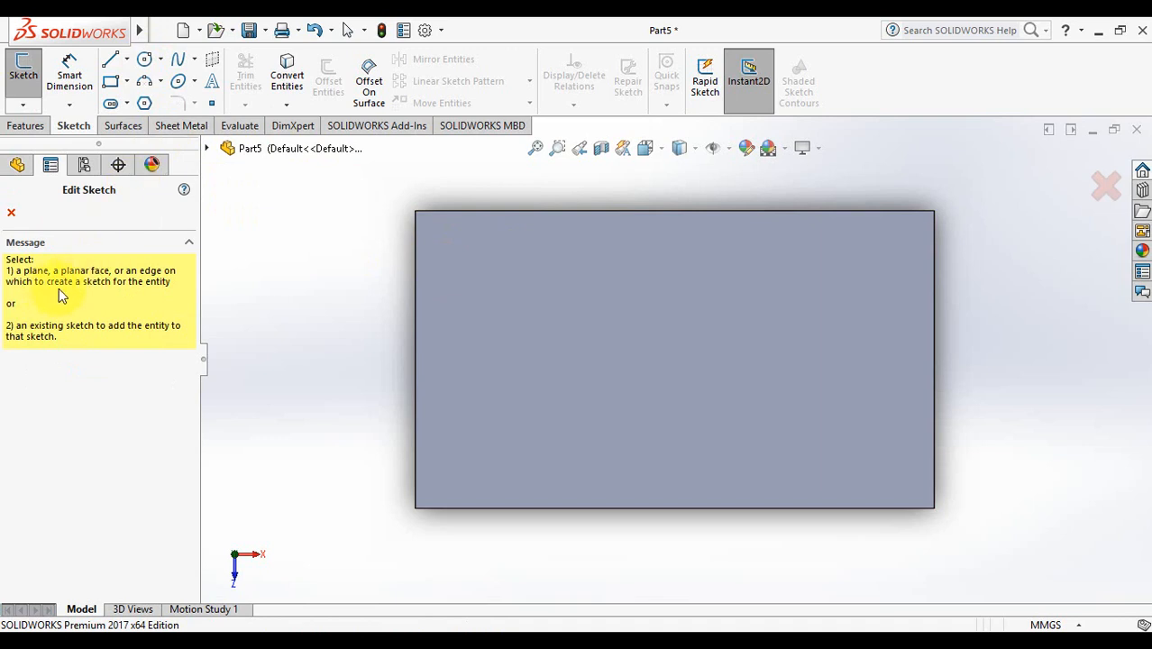
pyautogui.click(514, 294)
pyautogui.click(488, 270)
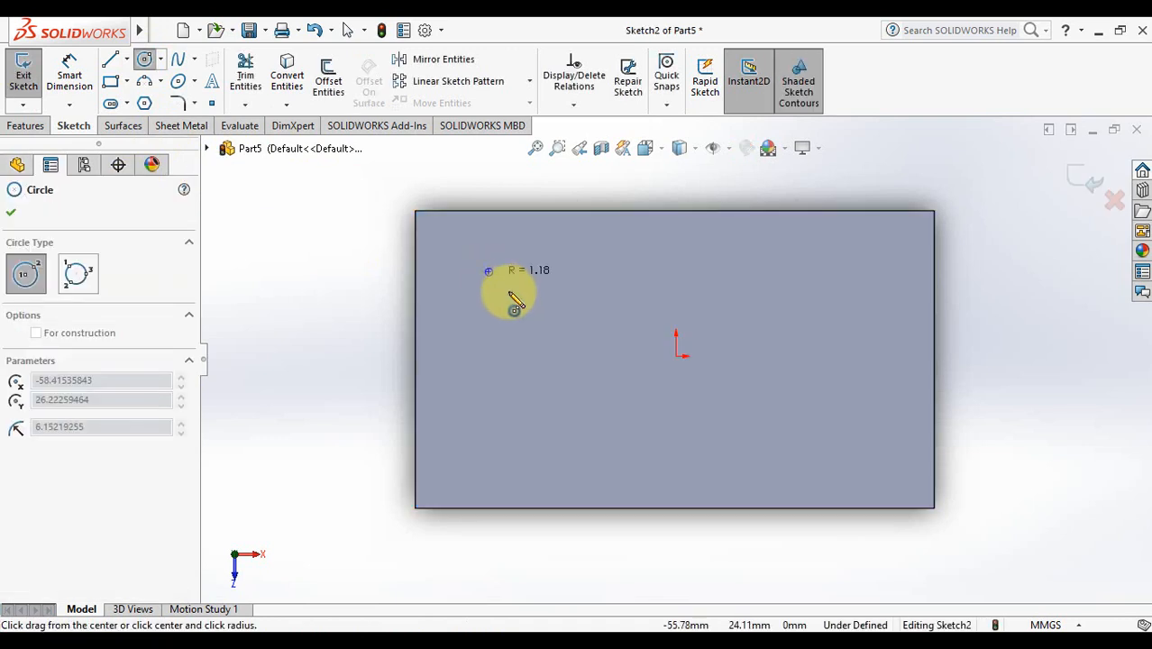
pyautogui.click(523, 304)
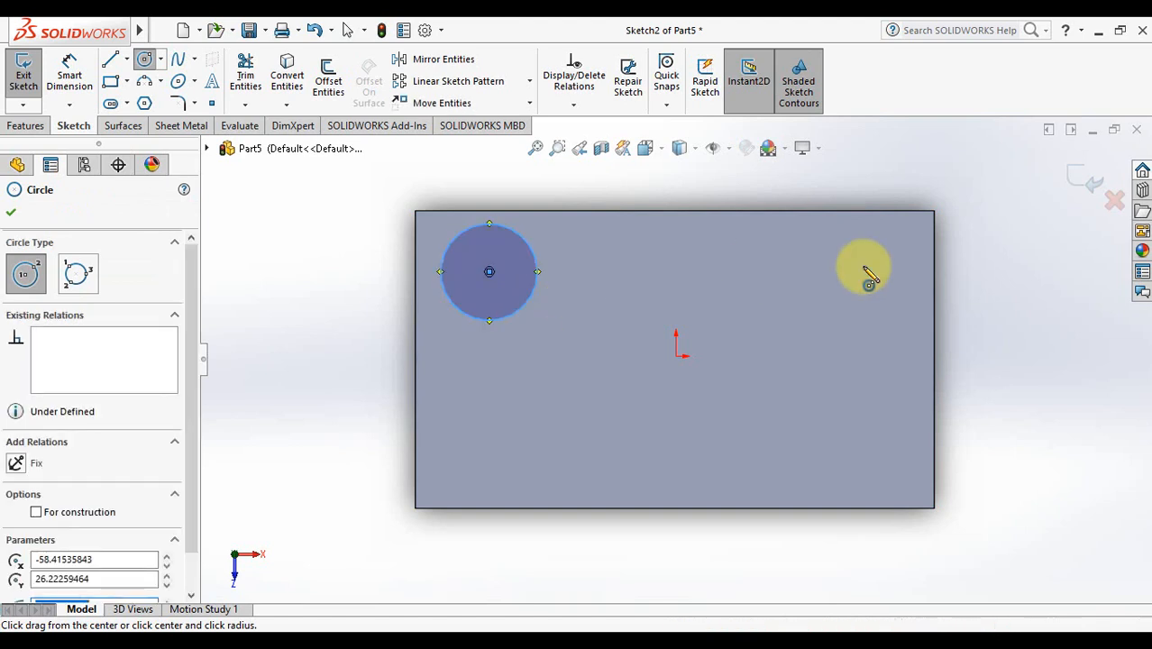
pyautogui.click(1084, 180)
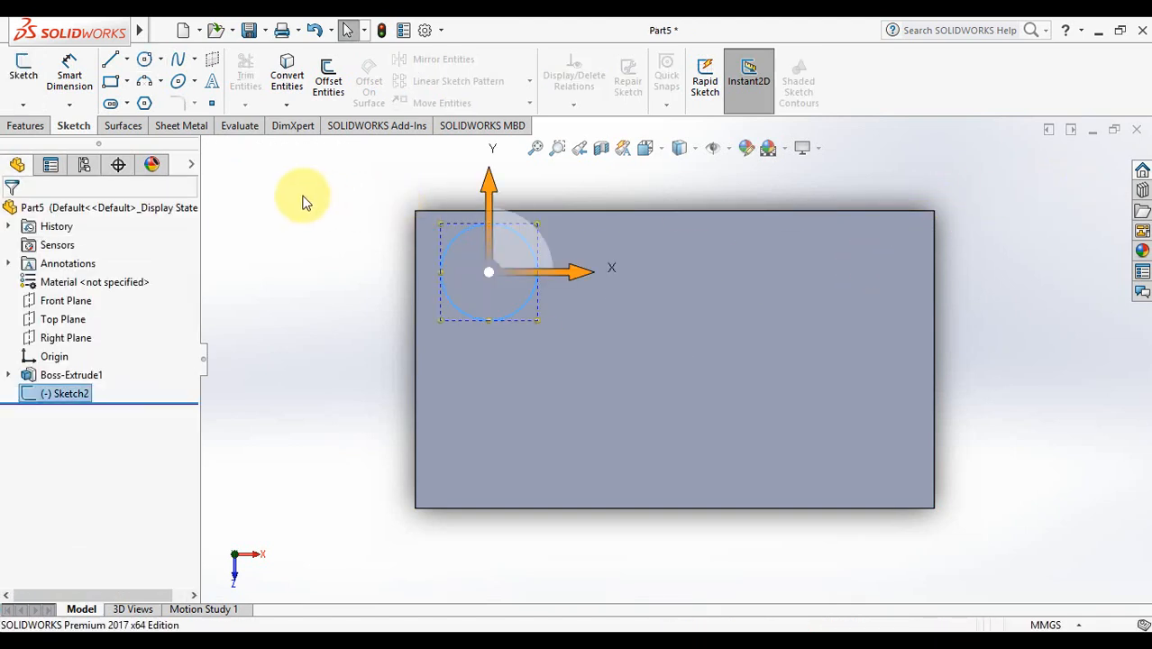
pyautogui.click(307, 256)
# Sketch a small circle of about 2.4 mm radius on the plate's long rear side face, centred in line with the large circle.
pyautogui.press('Down')
pyautogui.press('Down')
pyautogui.press('Down')
pyautogui.press('Down')
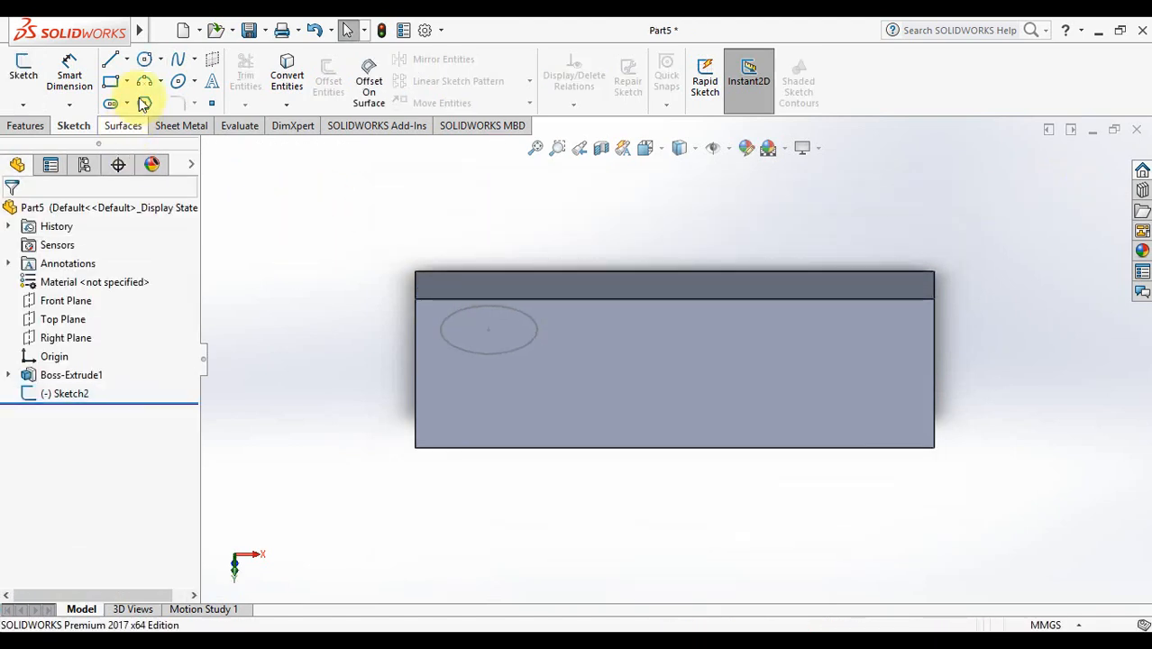
pyautogui.click(145, 59)
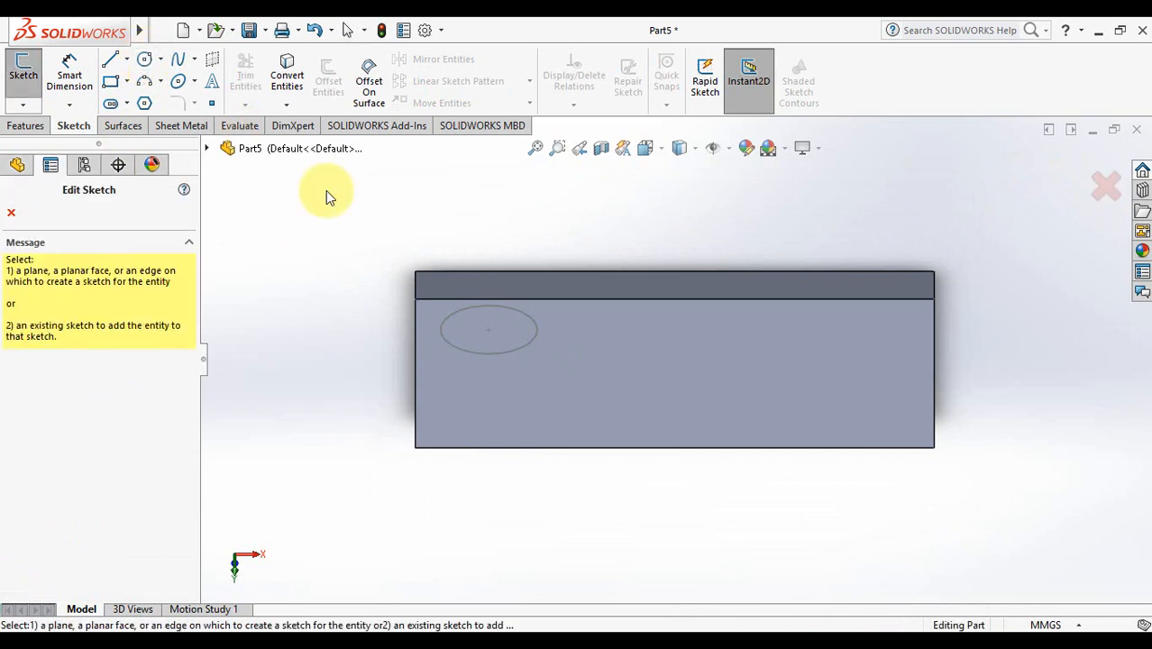
pyautogui.click(465, 285)
pyautogui.click(490, 283)
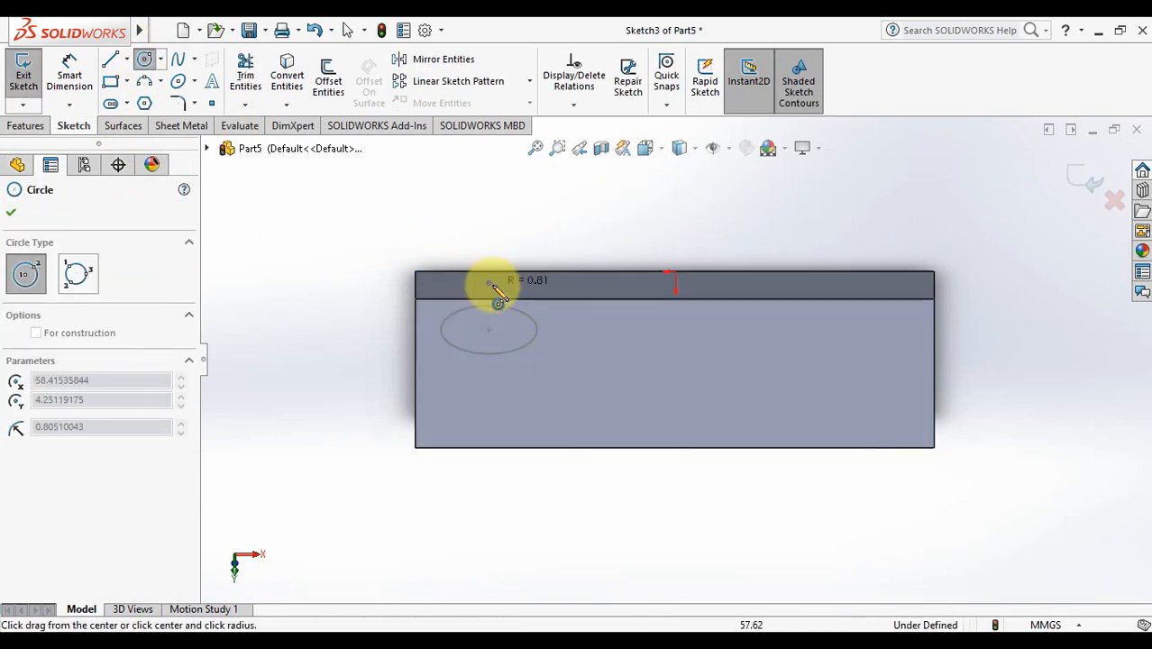
pyautogui.click(497, 297)
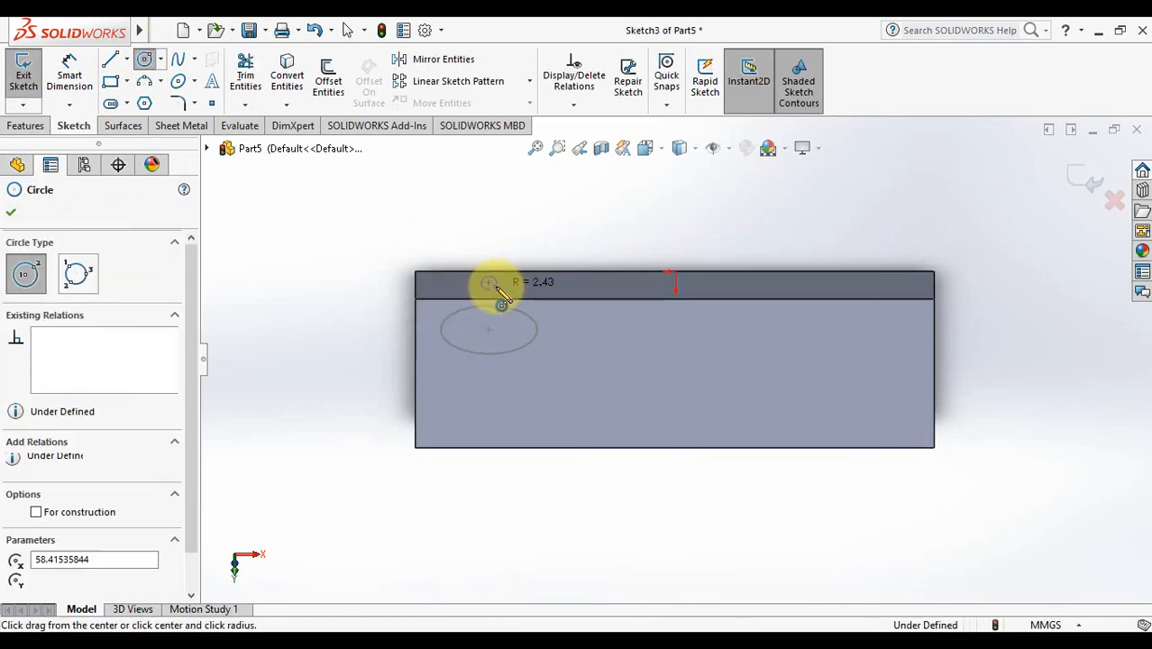
pyautogui.click(1074, 189)
pyautogui.click(310, 260)
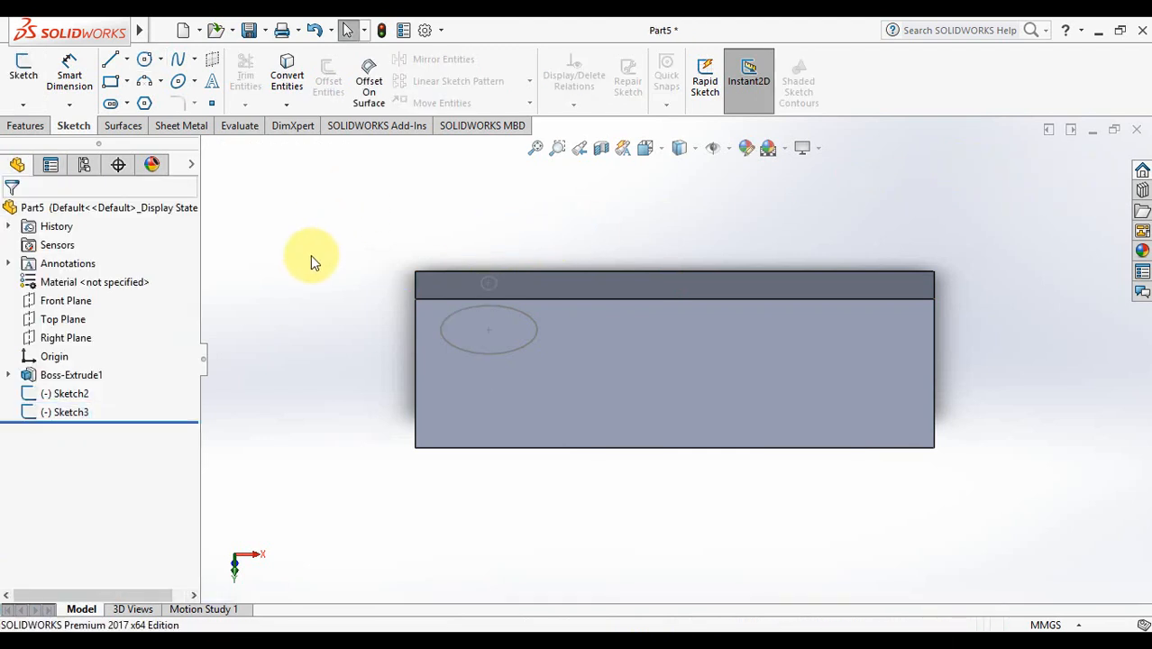
# Cut-extrude the large circle sketch with a blind depth of 10 mm through the plate.
pyautogui.click(60, 399)
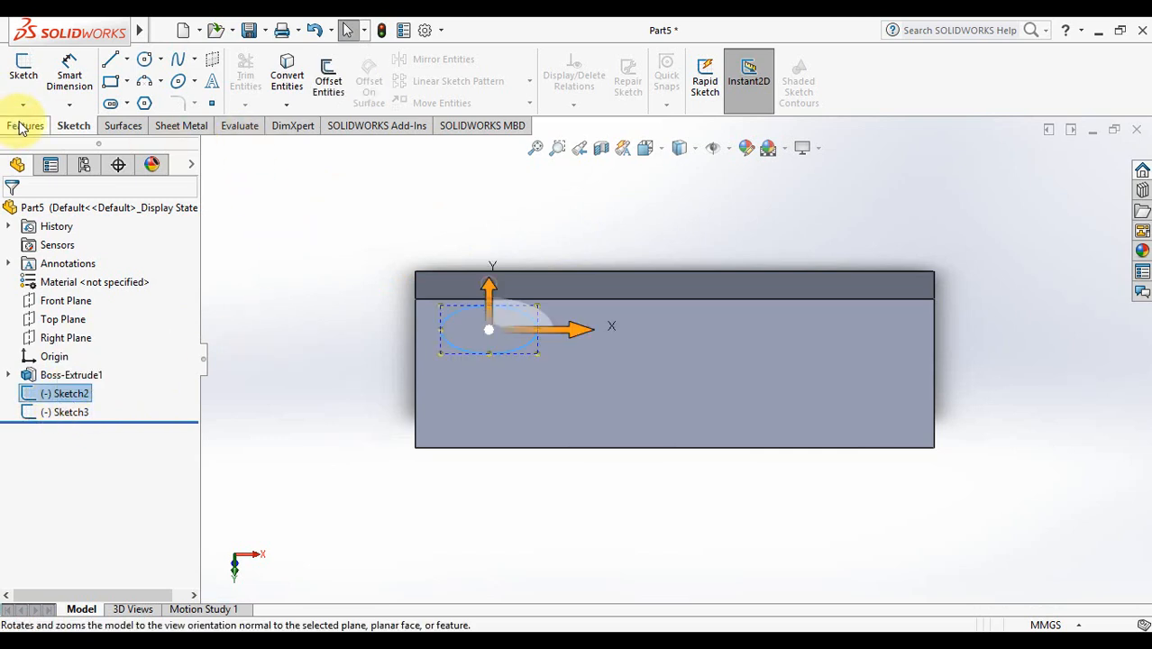
pyautogui.click(23, 126)
pyautogui.click(256, 79)
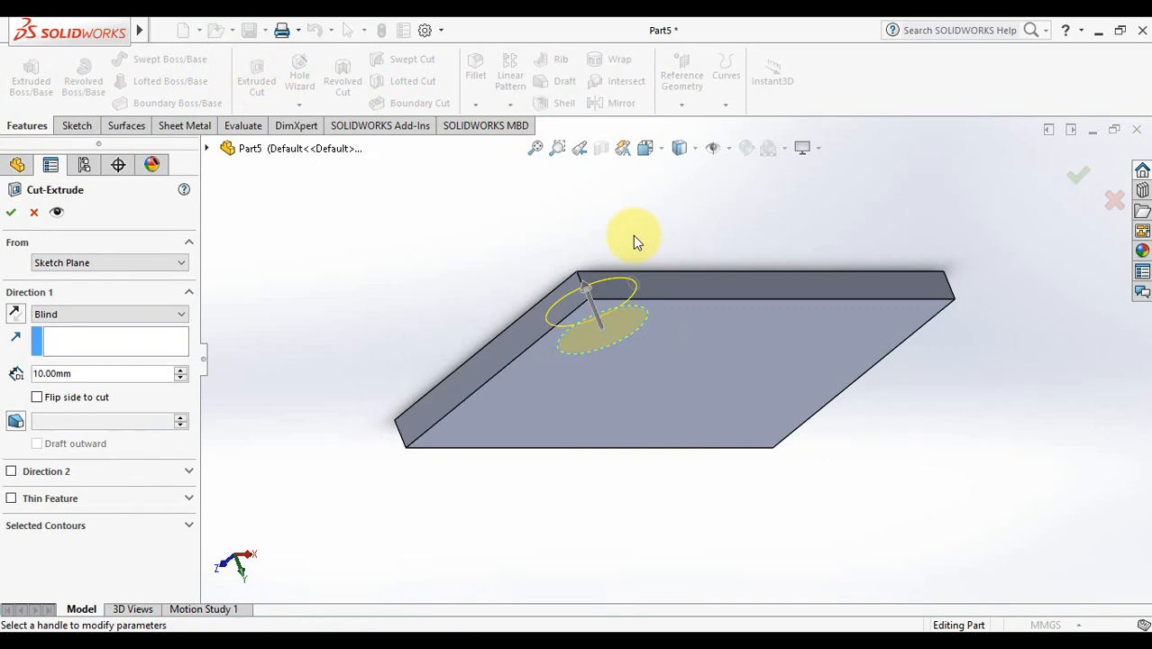
pyautogui.click(1082, 179)
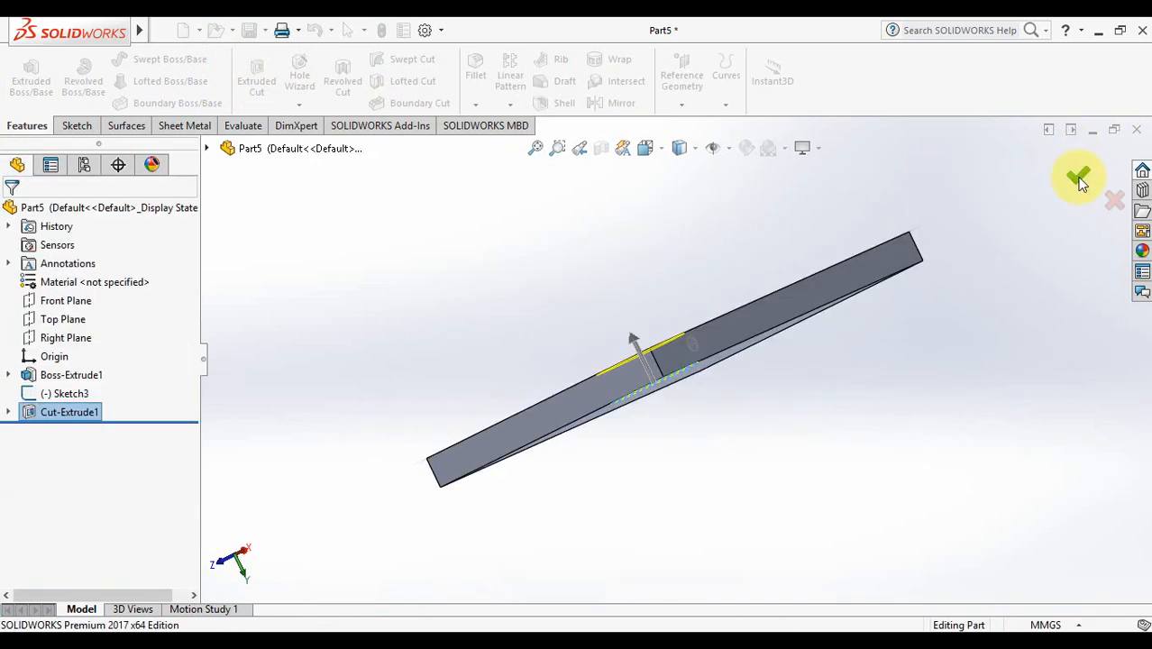
# Examine the large hole and the small circle on the rear side face from several angles.
pyautogui.press('Left')
pyautogui.press('Up')
pyautogui.press('Left')
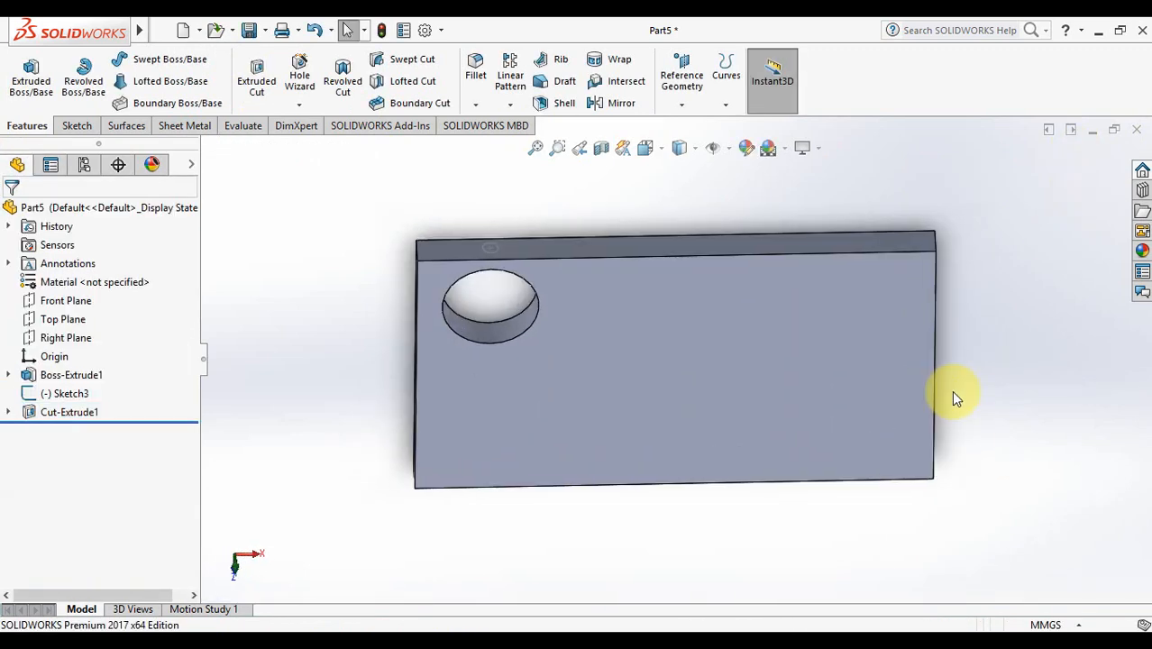
pyautogui.press('Up')
pyautogui.press('Up')
pyautogui.press('Up')
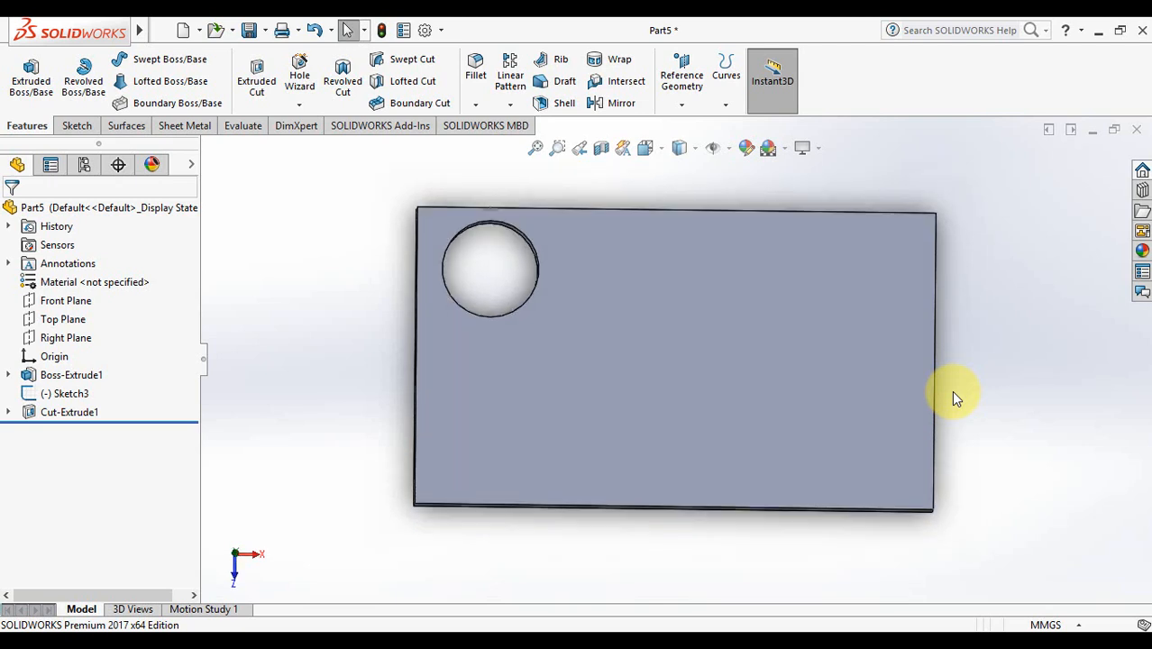
pyautogui.press('Down')
pyautogui.press('Down')
pyautogui.press('Down')
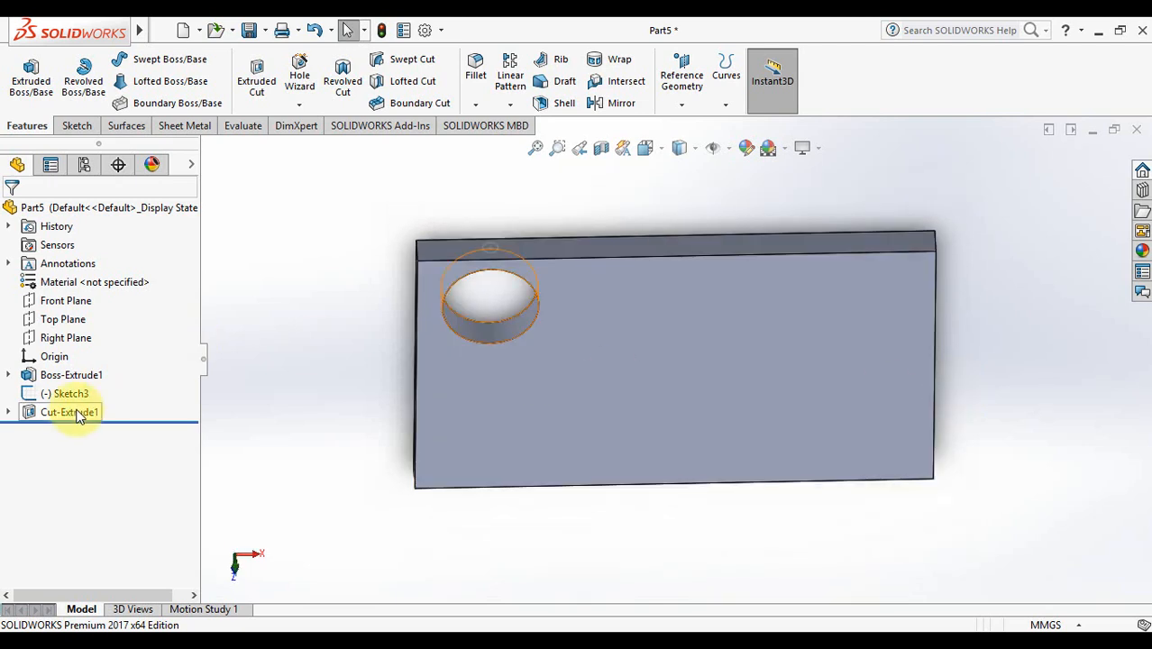
pyautogui.press('Up')
pyautogui.press('Up')
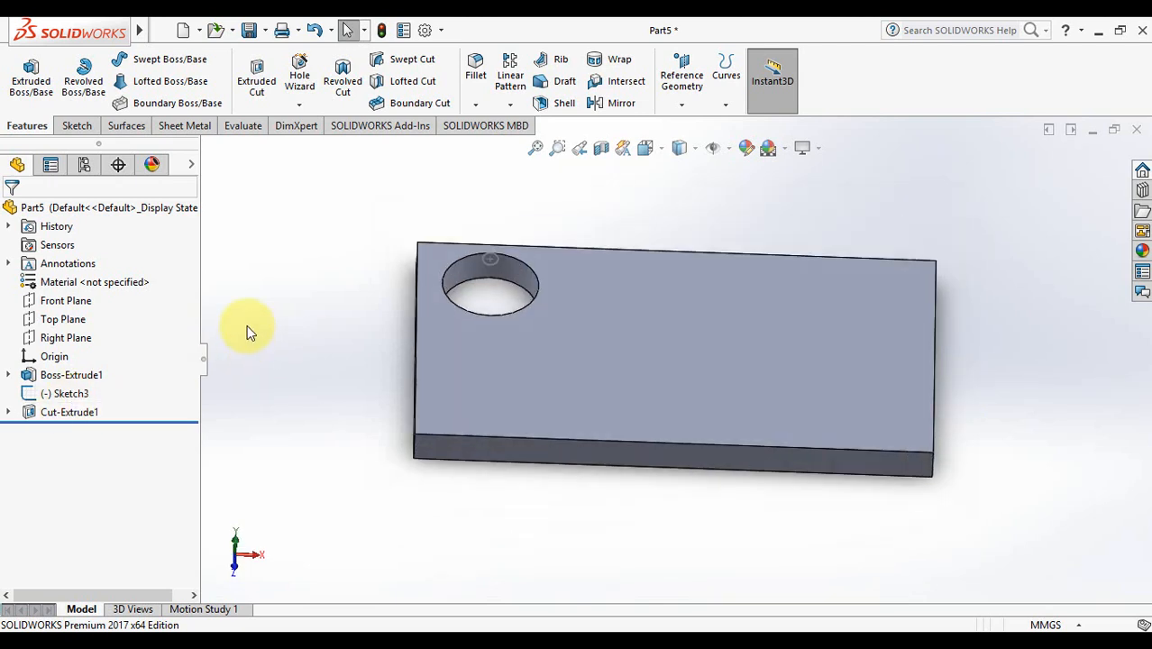
pyautogui.press('Down')
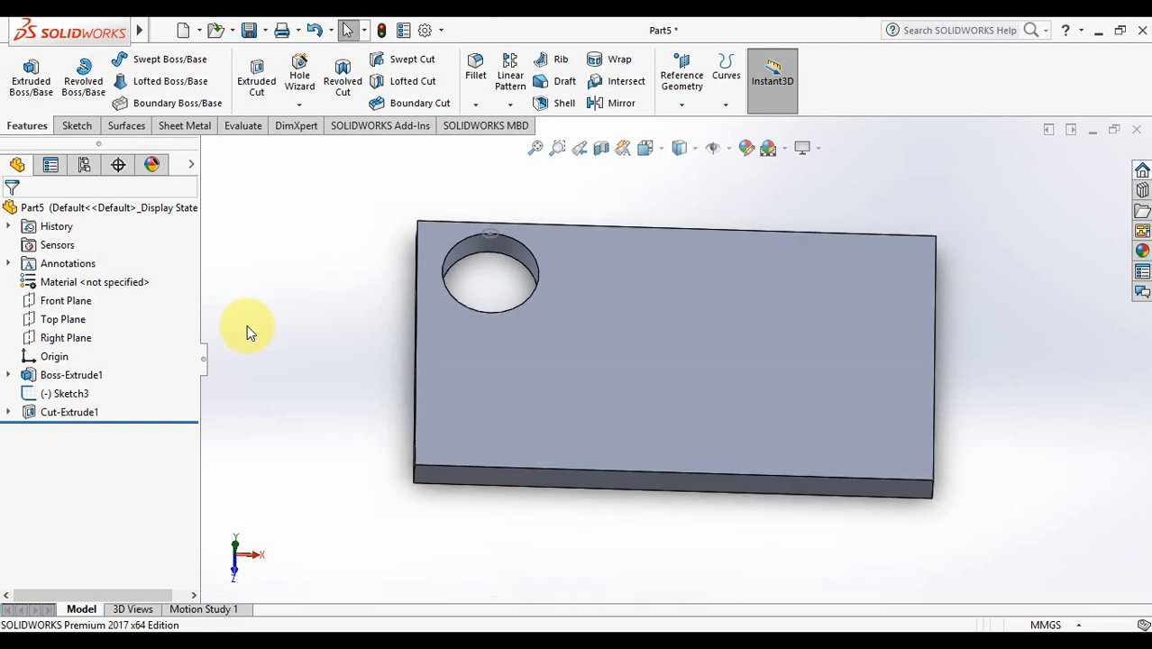
# Cut-extrude the small circle sketch on the rear side face with a blind depth of 10 mm into the large hole.
pyautogui.click(64, 394)
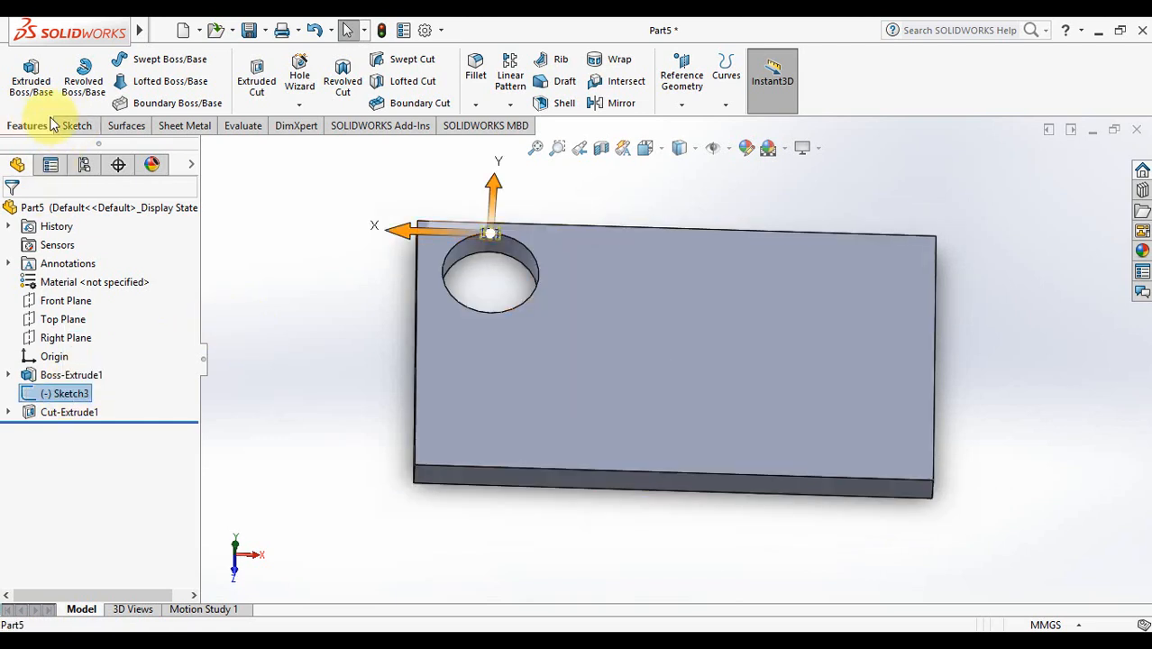
pyautogui.click(257, 79)
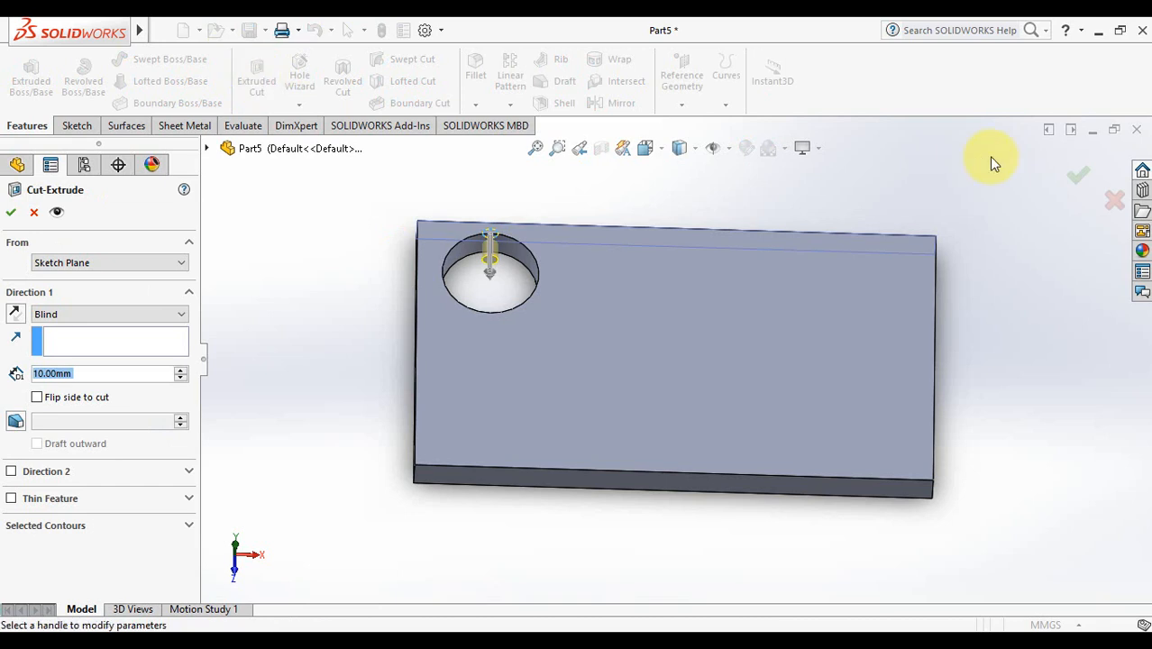
pyautogui.click(1084, 175)
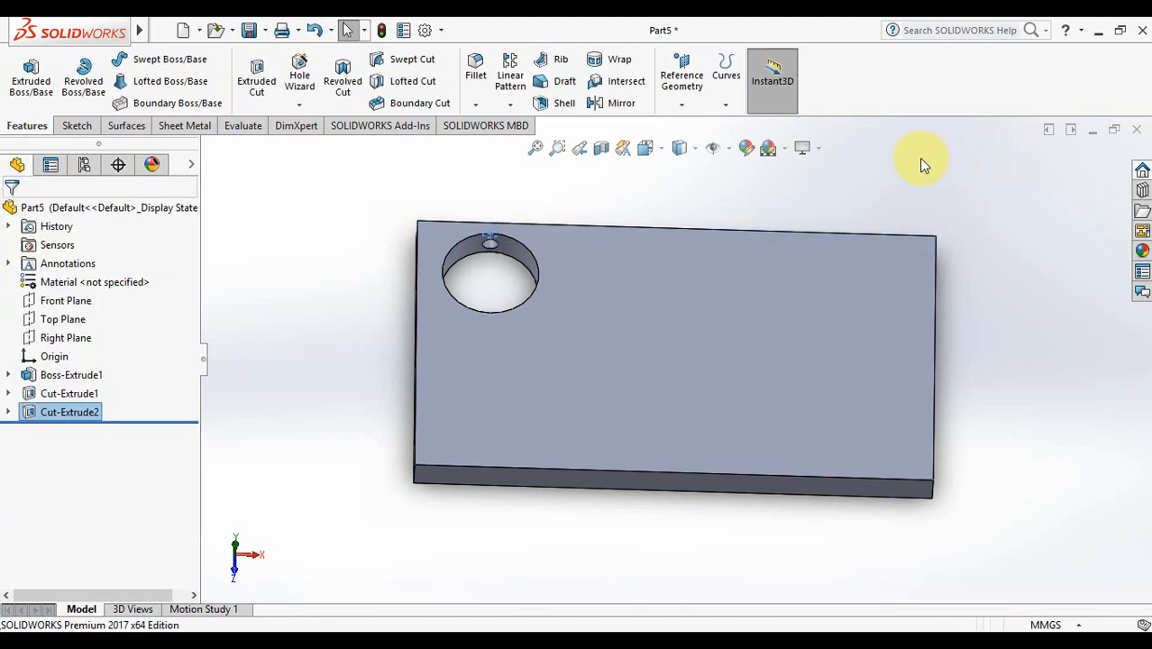
# Examine from several angles where the small side hole meets the large hole, then view the plate's top face straight on.
pyautogui.press('Up')
pyautogui.press('Up')
pyautogui.press('Up')
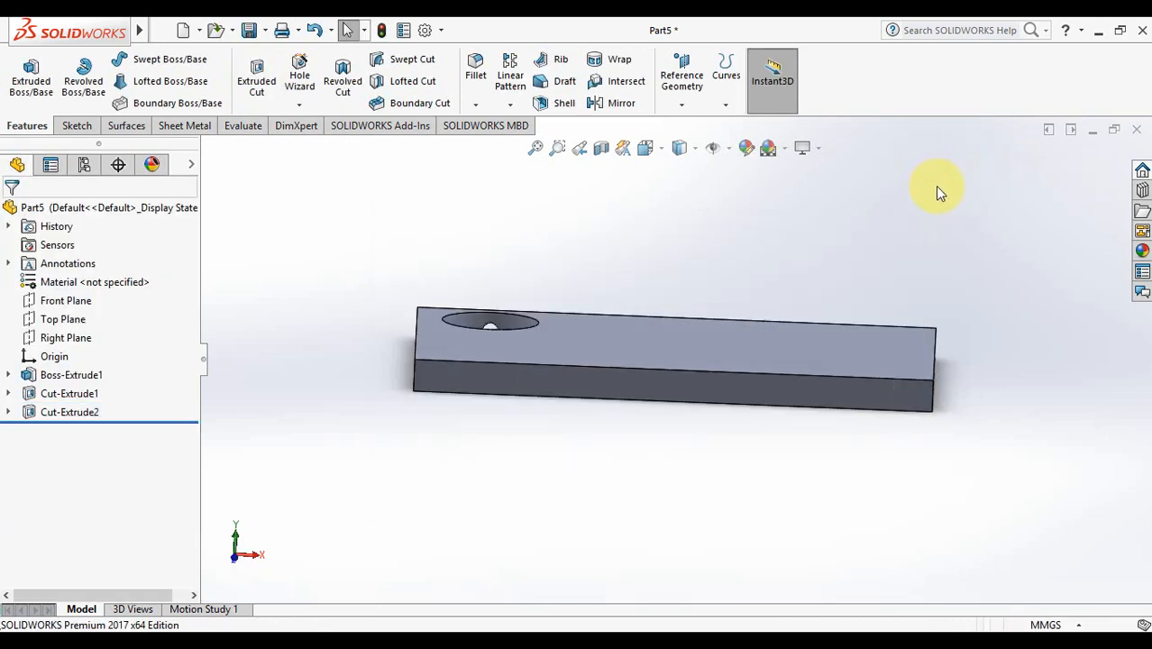
pyautogui.press('Down')
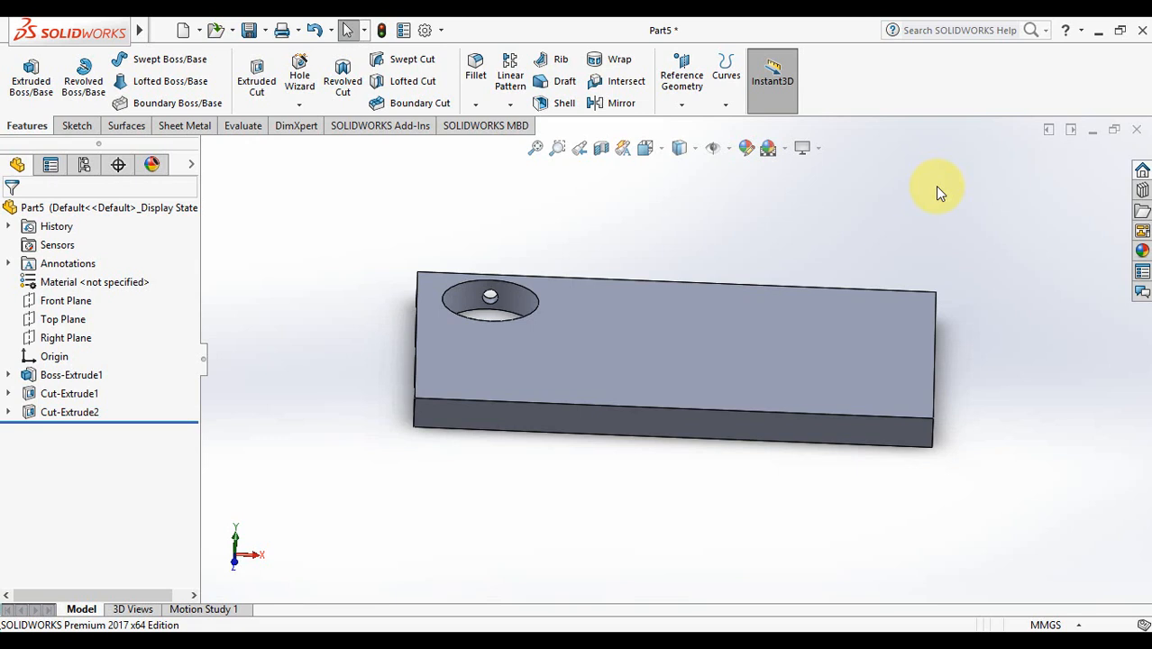
pyautogui.press('Down')
pyautogui.press('Down')
pyautogui.press('Down')
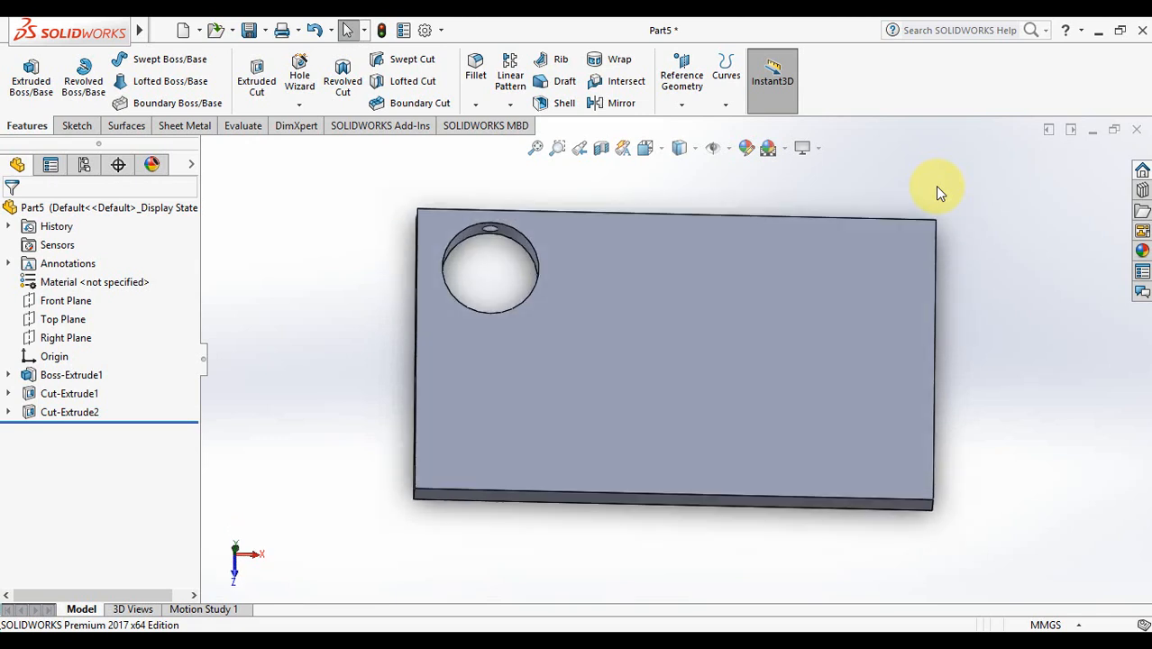
pyautogui.press('Right')
pyautogui.press('Right')
pyautogui.press('Down')
pyautogui.press('Down')
pyautogui.press('Down')
pyautogui.press('Right')
pyautogui.press('Left')
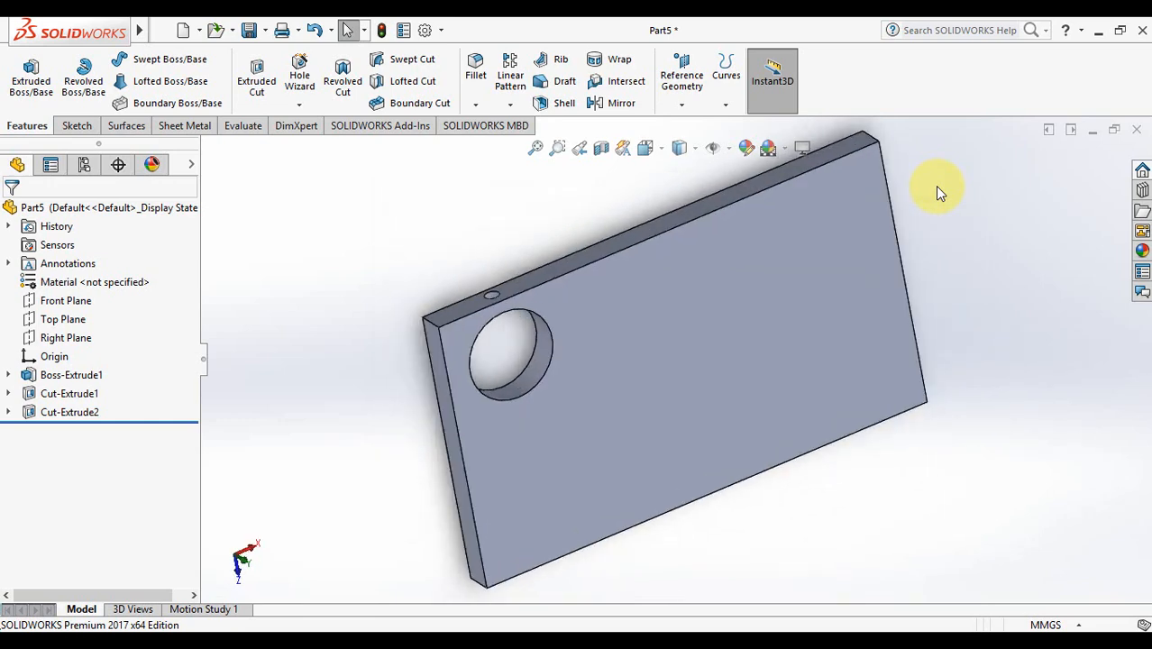
pyautogui.press('Left')
pyautogui.rightClick(631, 305)
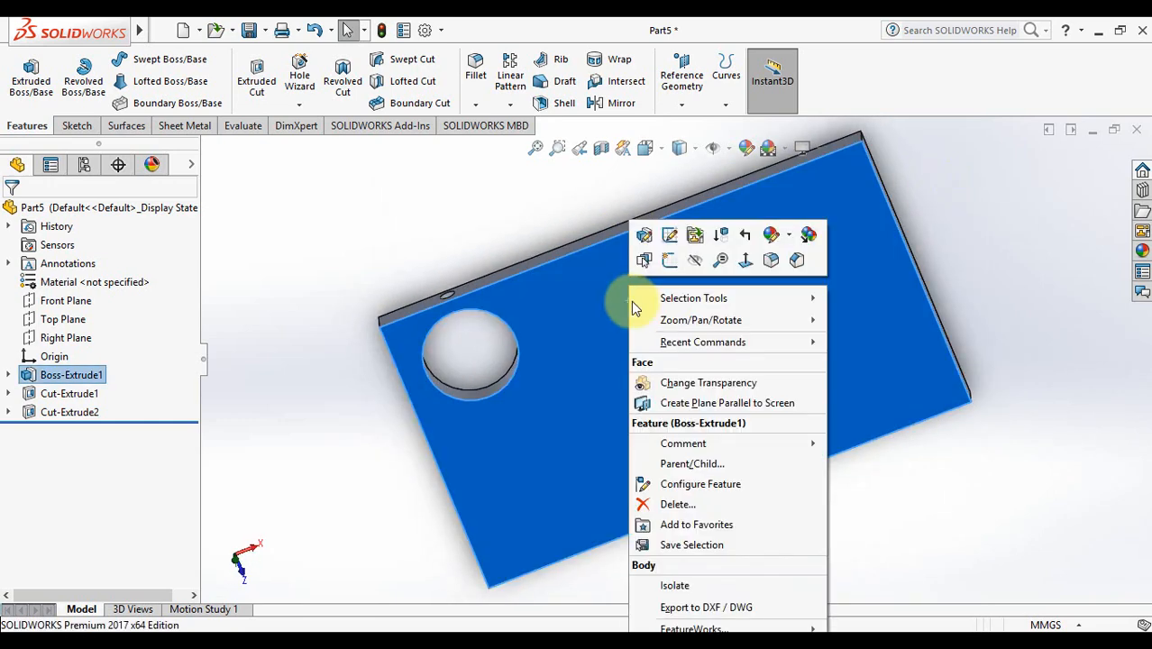
pyautogui.click(744, 259)
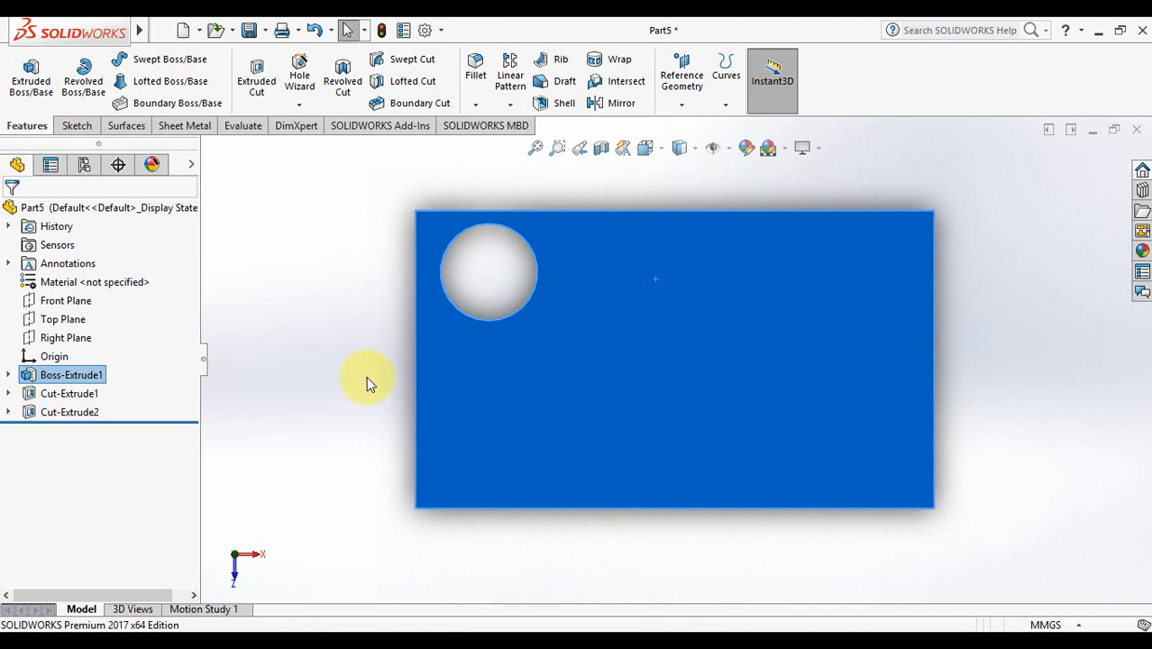
# Sketch two concentric circles on the plate's top face below the large hole, the outer one with a radius of about 17 mm.
pyautogui.click(366, 384)
pyautogui.click(76, 126)
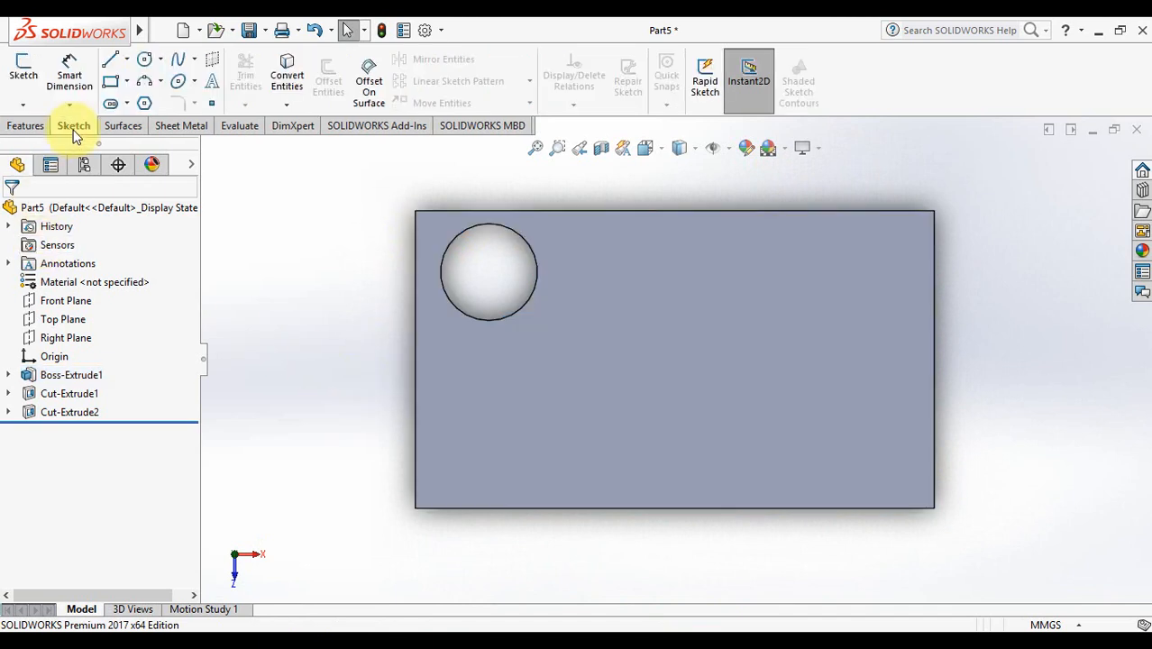
pyautogui.click(144, 64)
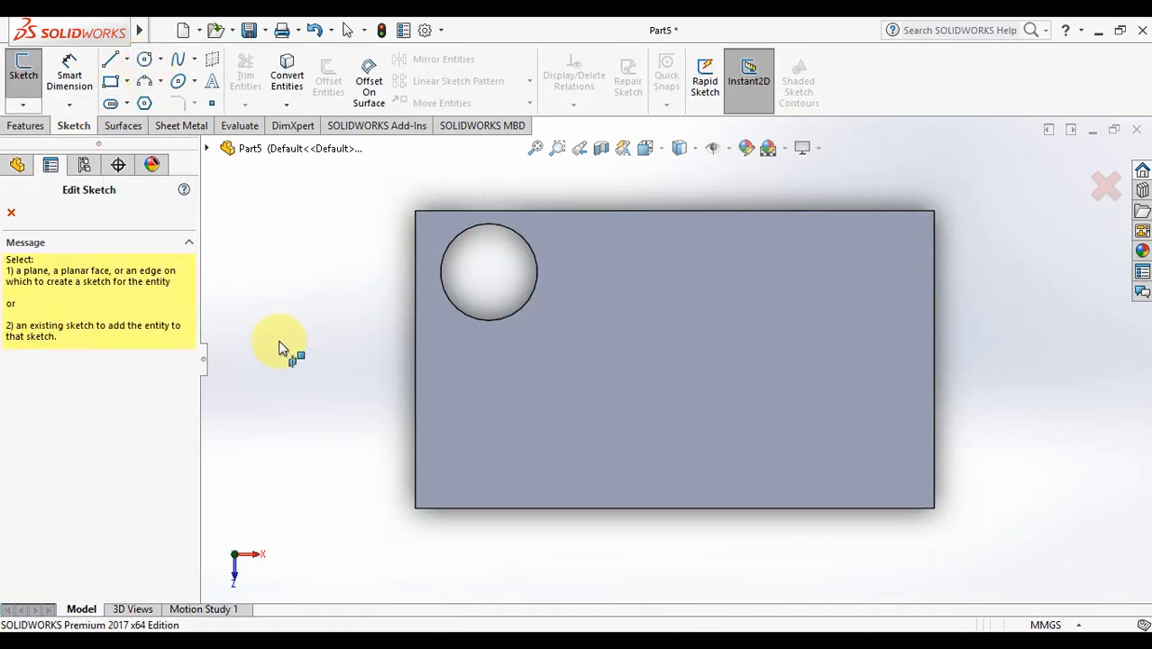
pyautogui.click(583, 402)
pyautogui.click(532, 411)
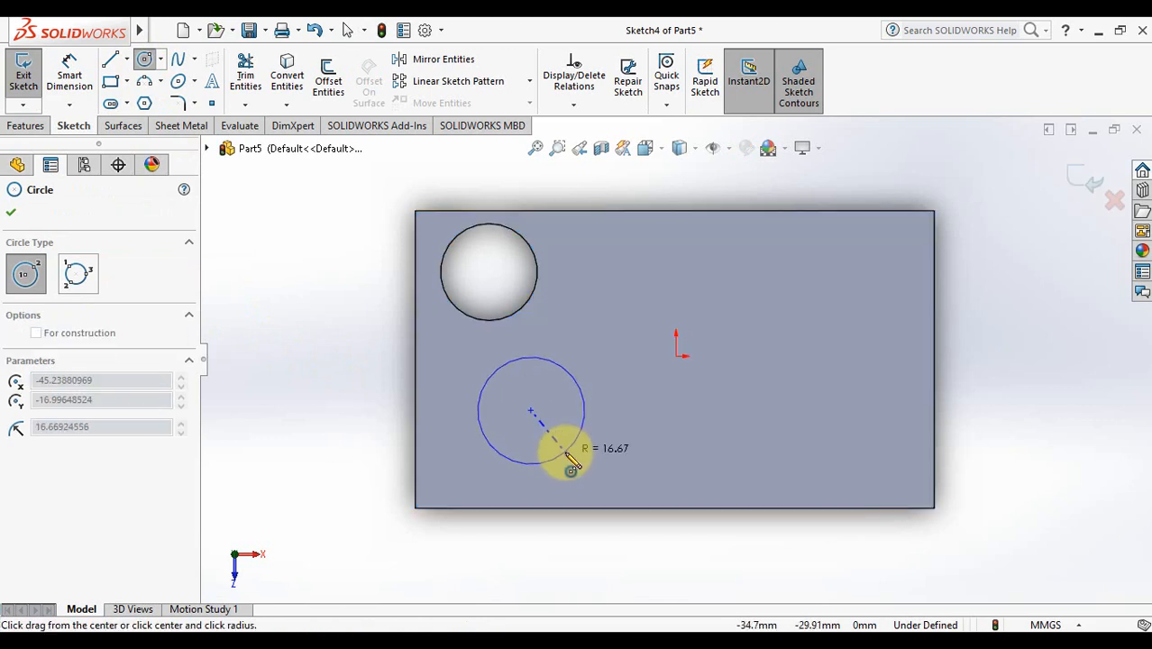
pyautogui.click(564, 458)
pyautogui.click(532, 411)
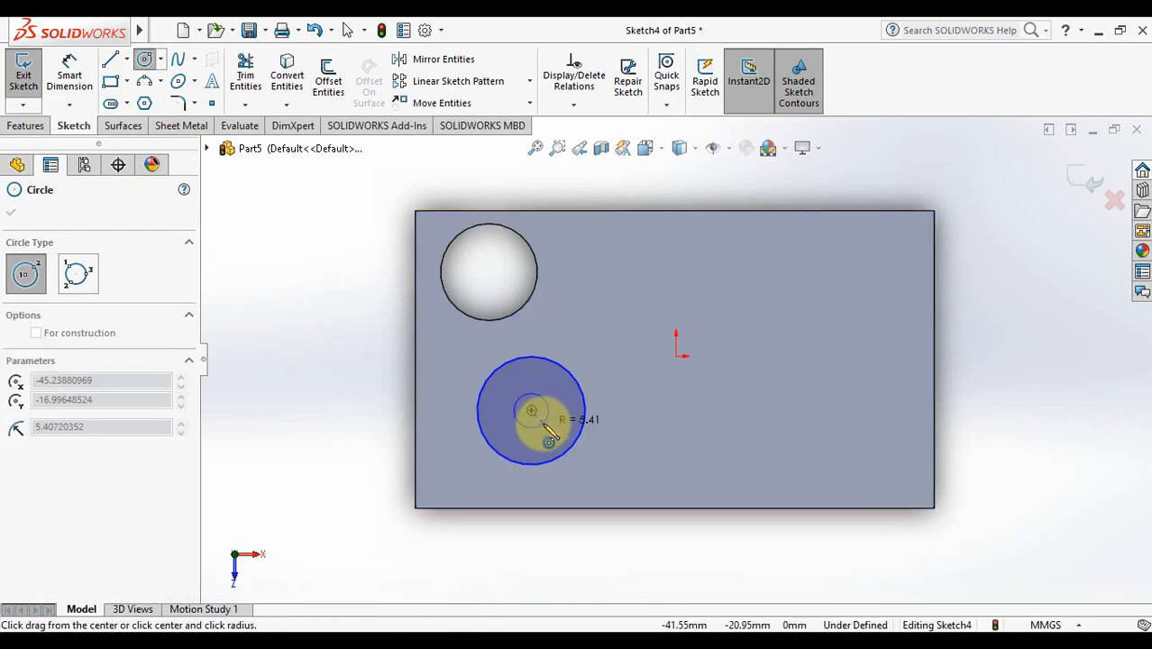
pyautogui.click(546, 425)
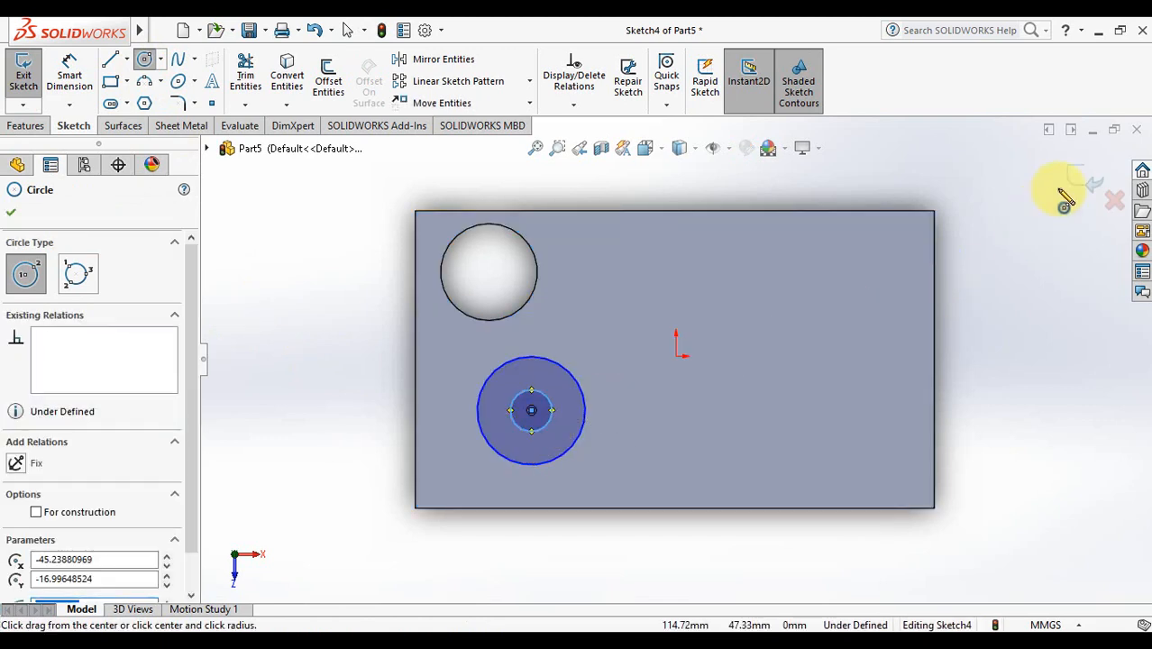
pyautogui.click(1085, 180)
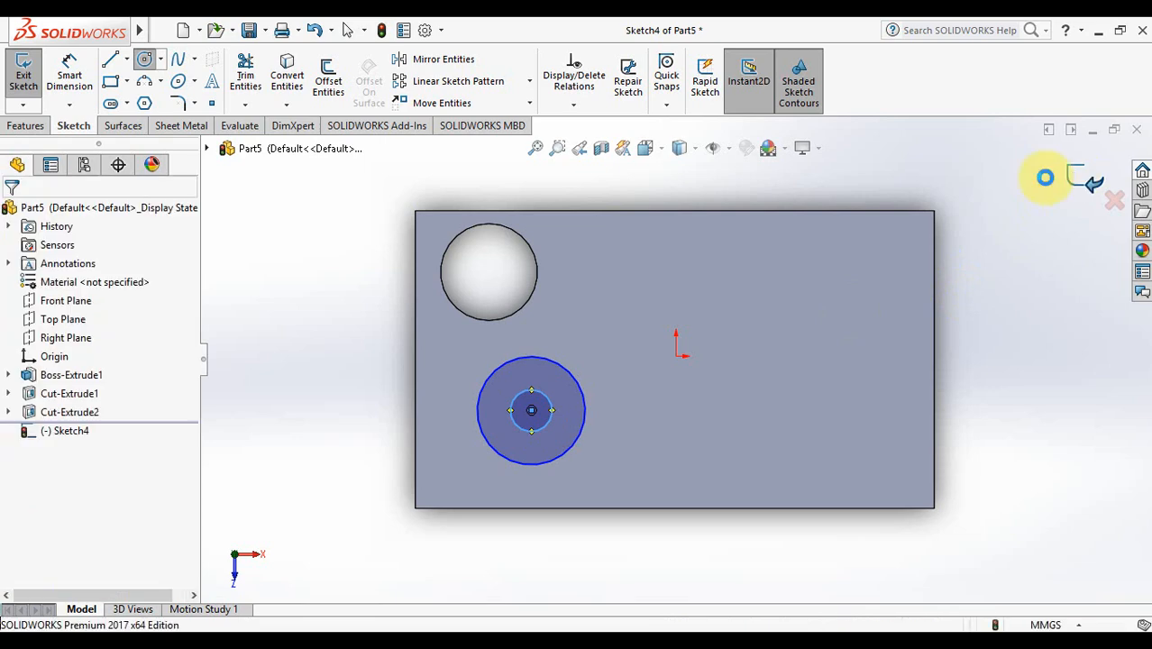
# Try to cut-extrude the ring between the two concentric circles with a blind depth of 10 mm.
pyautogui.click(24, 126)
pyautogui.click(257, 83)
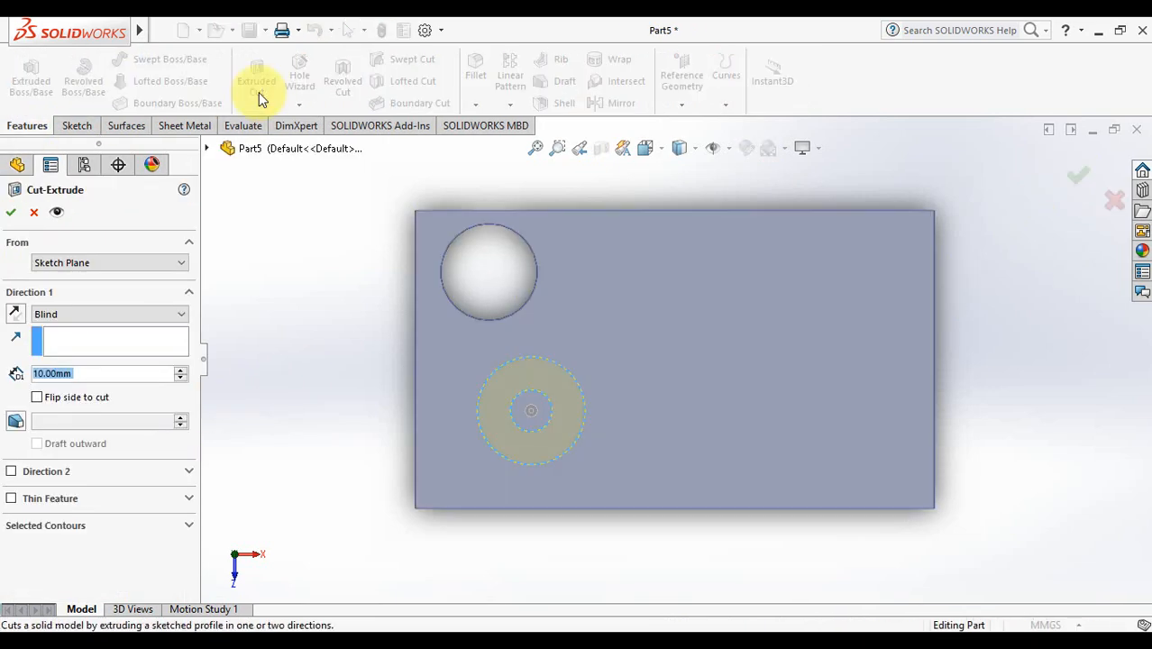
pyautogui.click(558, 147)
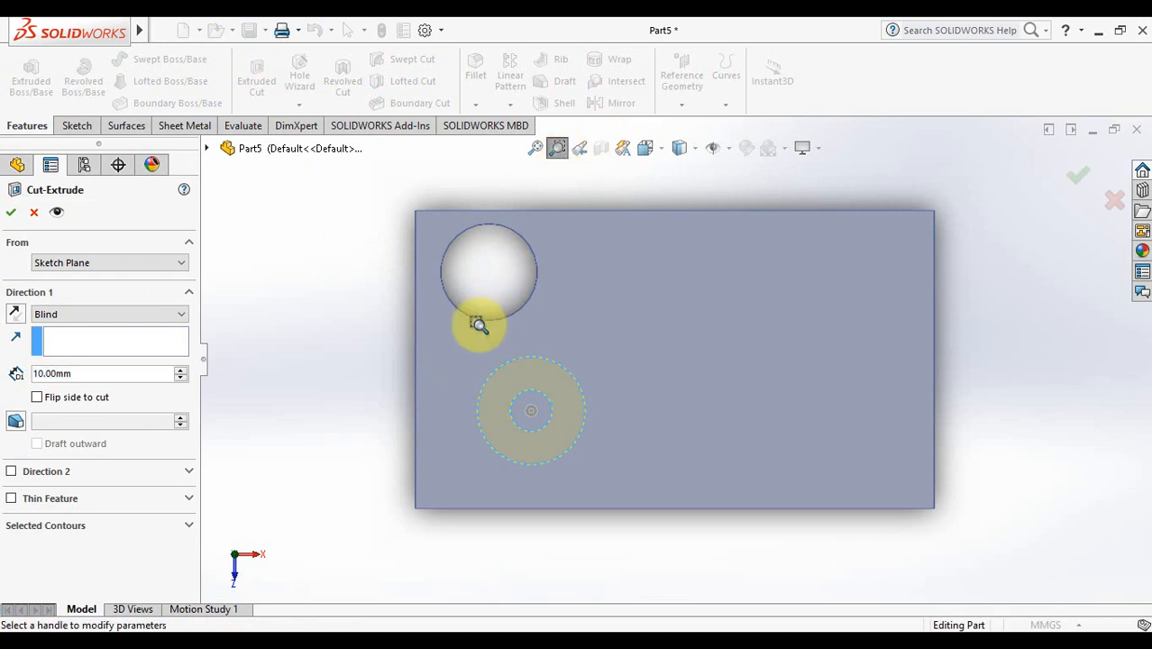
pyautogui.moveTo(451, 336); pyautogui.dragTo(613, 483)
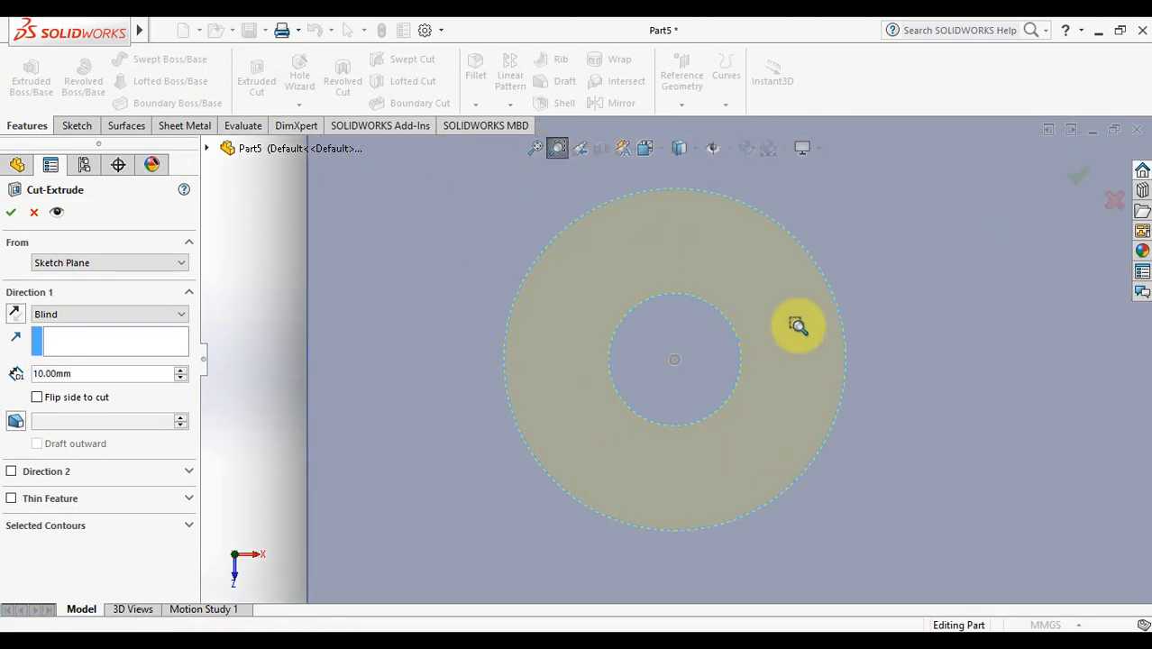
pyautogui.press('Escape')
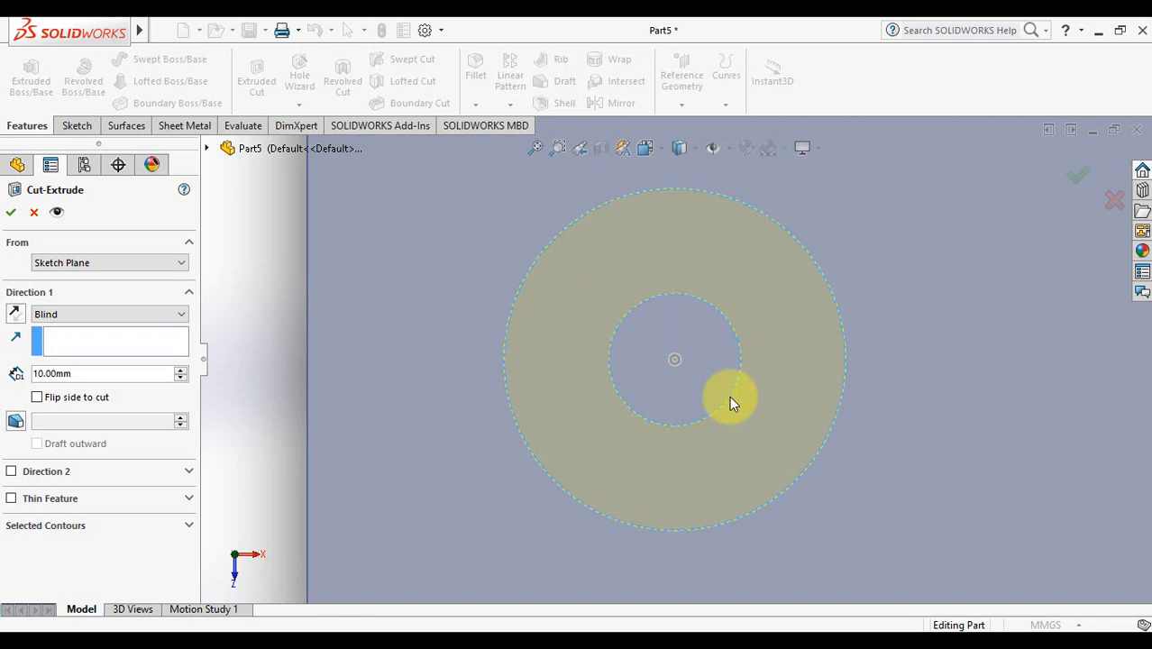
pyautogui.click(1076, 177)
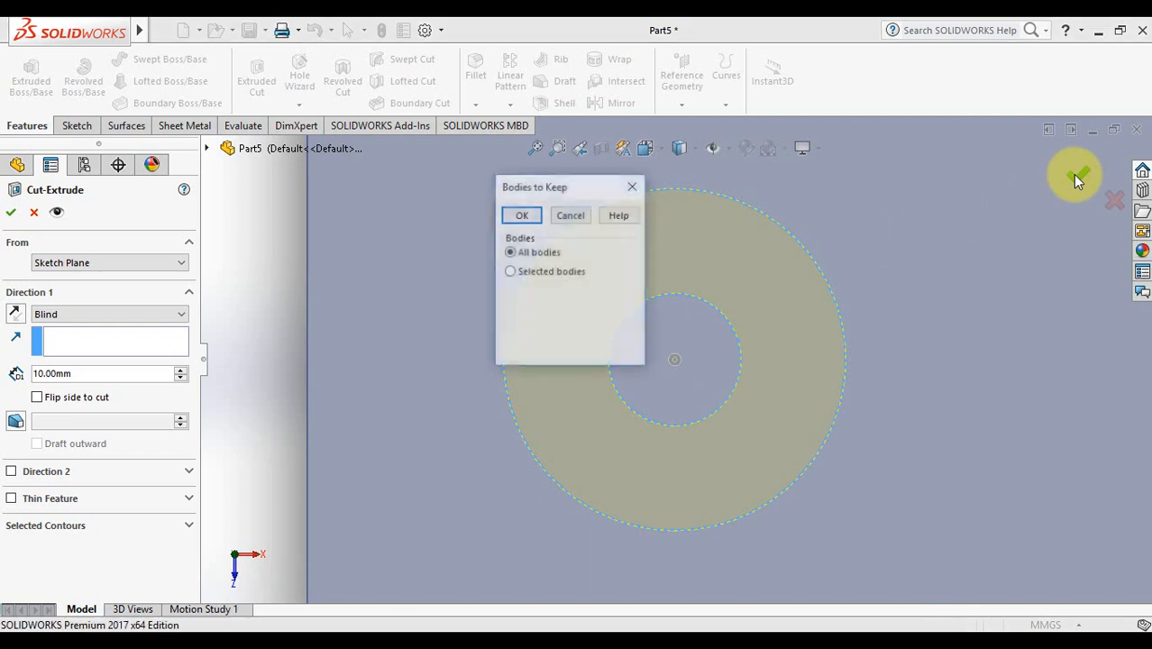
pyautogui.click(571, 213)
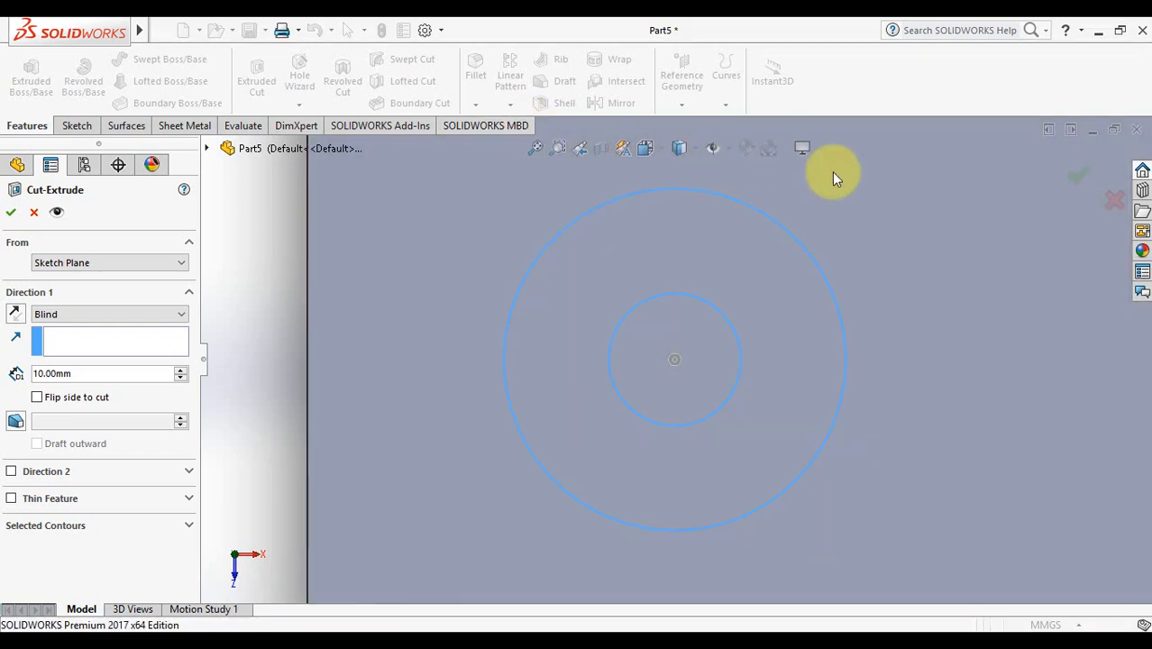
pyautogui.click(1110, 180)
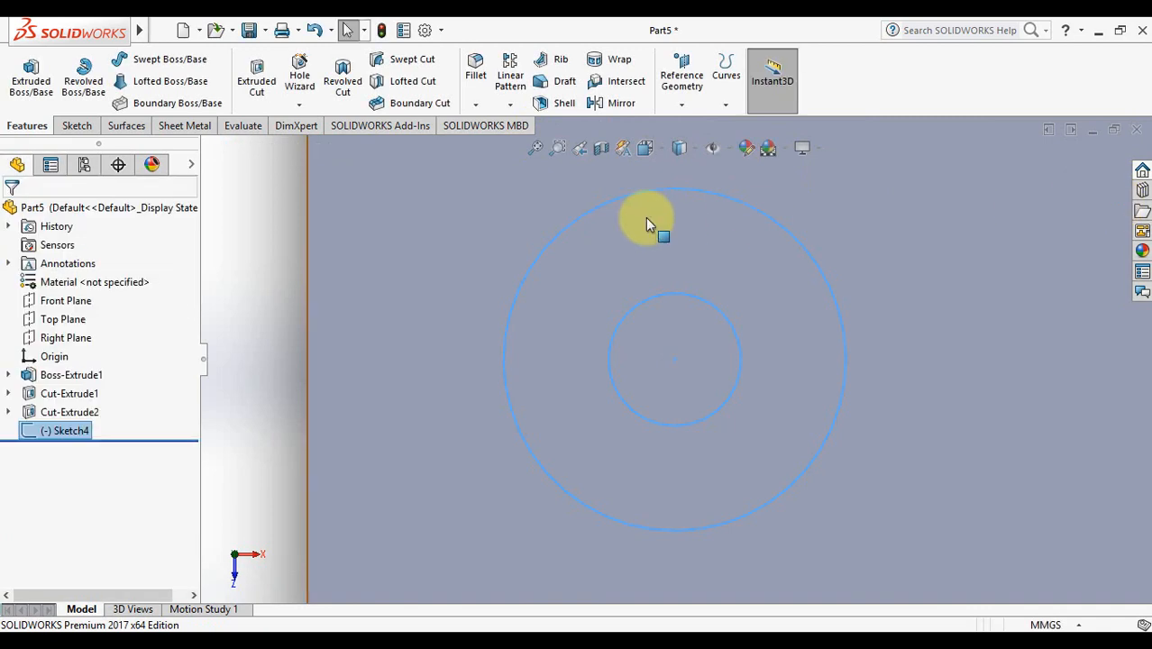
# Reopen the concentric-circle sketch and draw a horizontal line joining the inner and outer circles just above their centre.
pyautogui.click(532, 150)
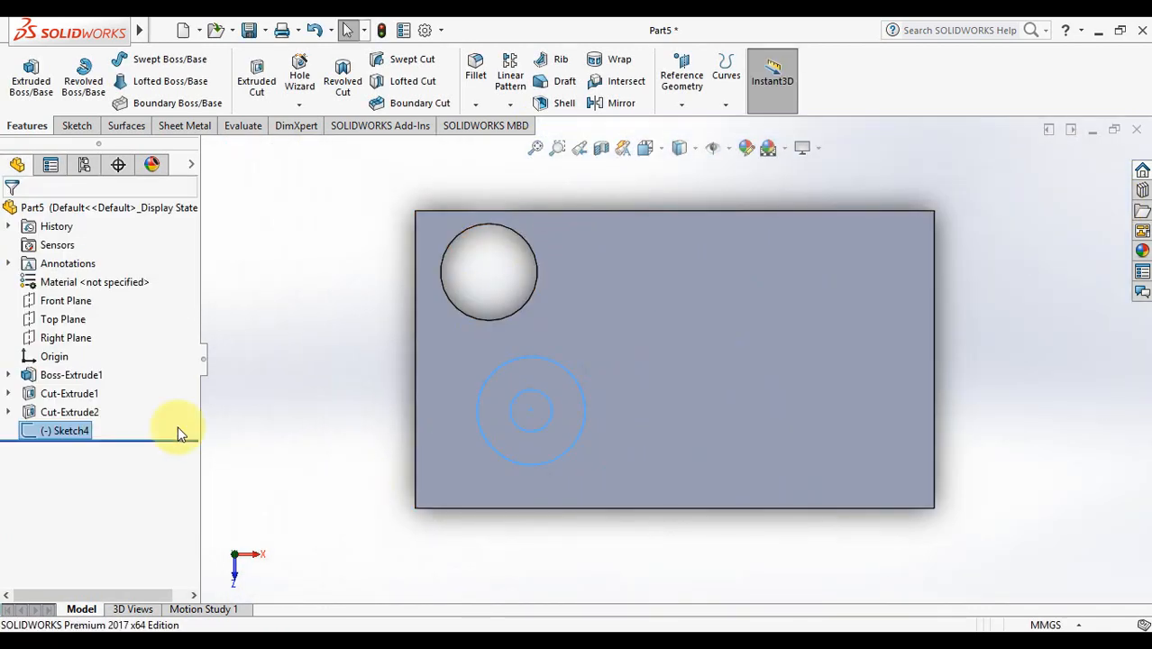
pyautogui.rightClick(67, 433)
pyautogui.click(85, 301)
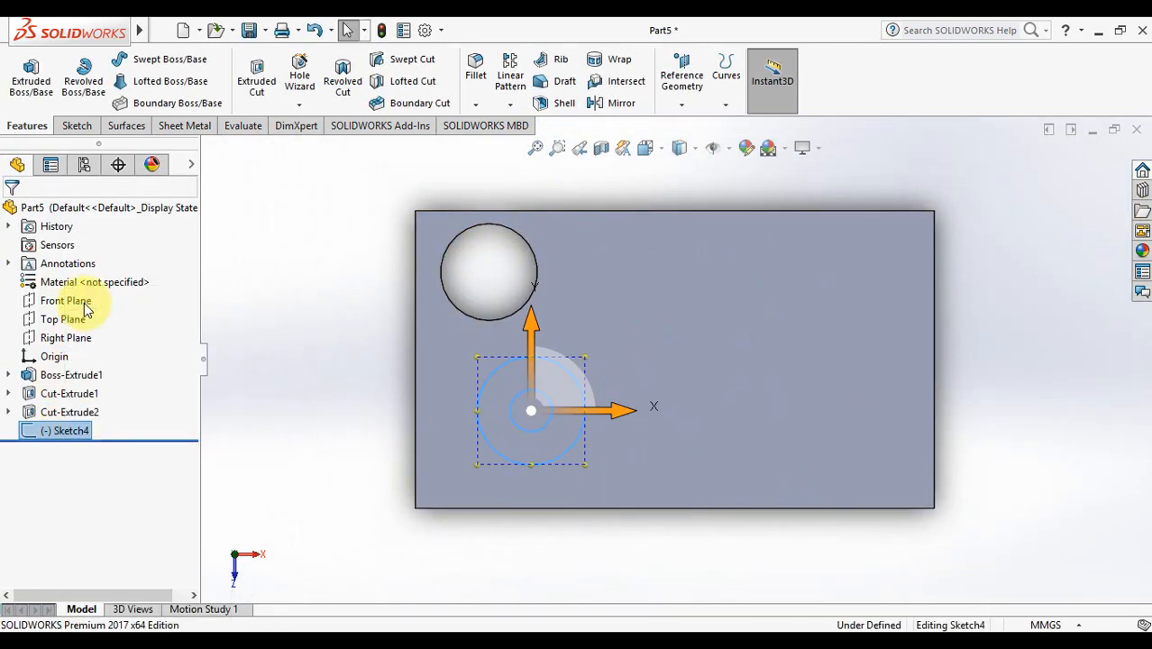
pyautogui.click(557, 147)
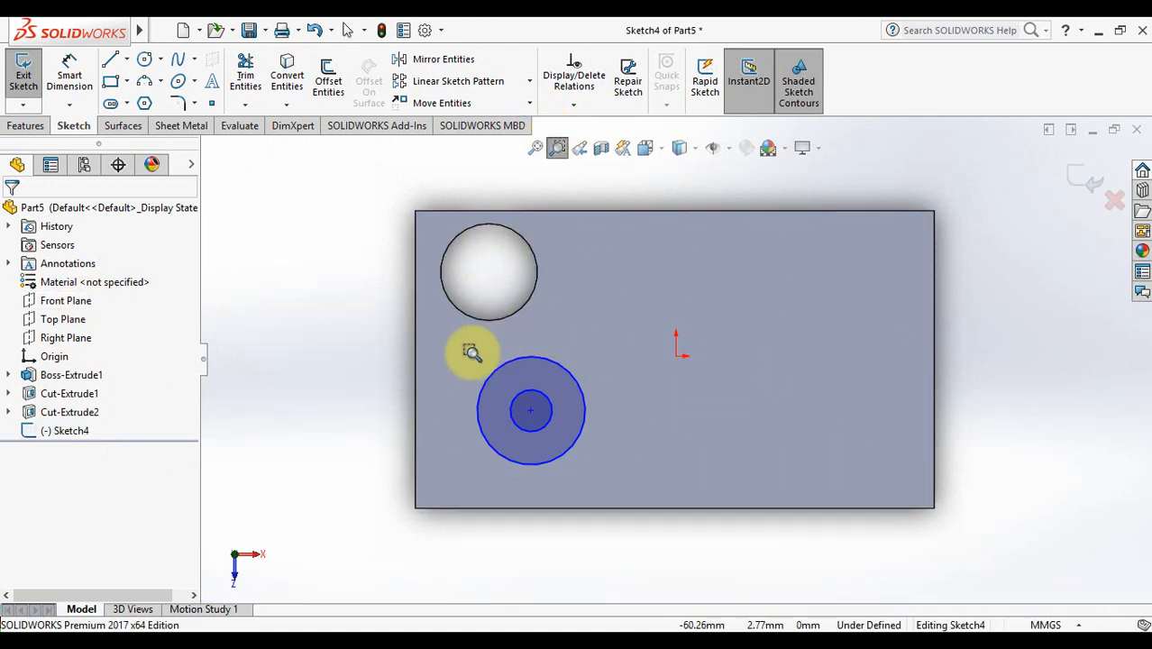
pyautogui.moveTo(465, 353); pyautogui.dragTo(613, 479)
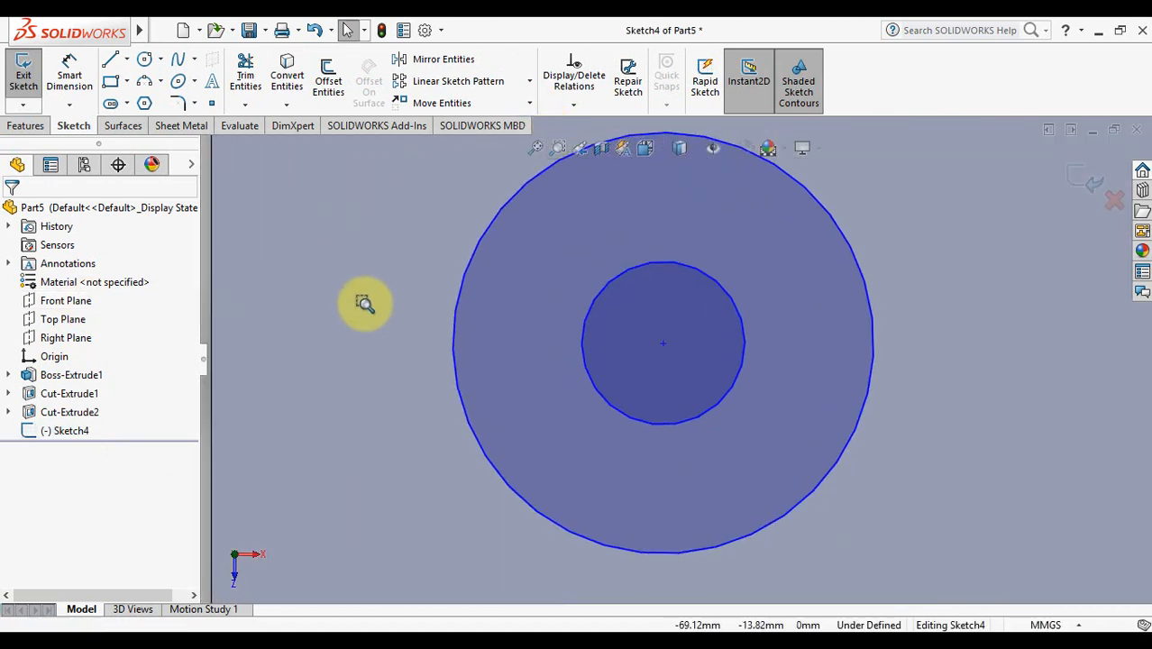
pyautogui.click(110, 59)
pyautogui.click(583, 330)
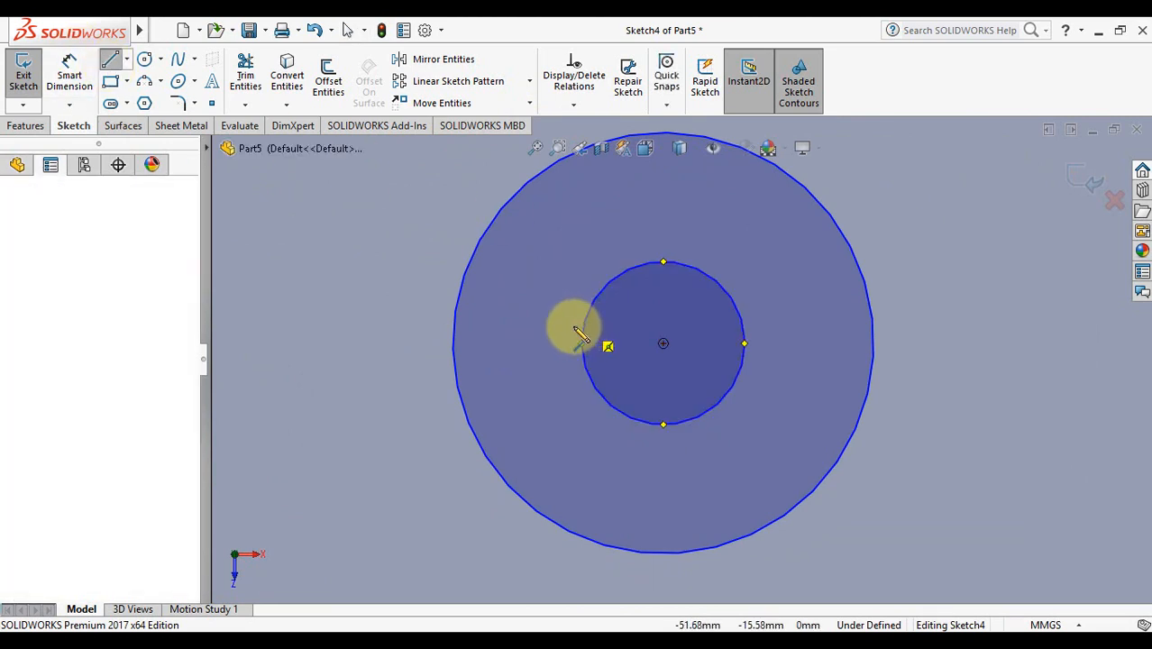
pyautogui.click(458, 331)
pyautogui.press('Escape')
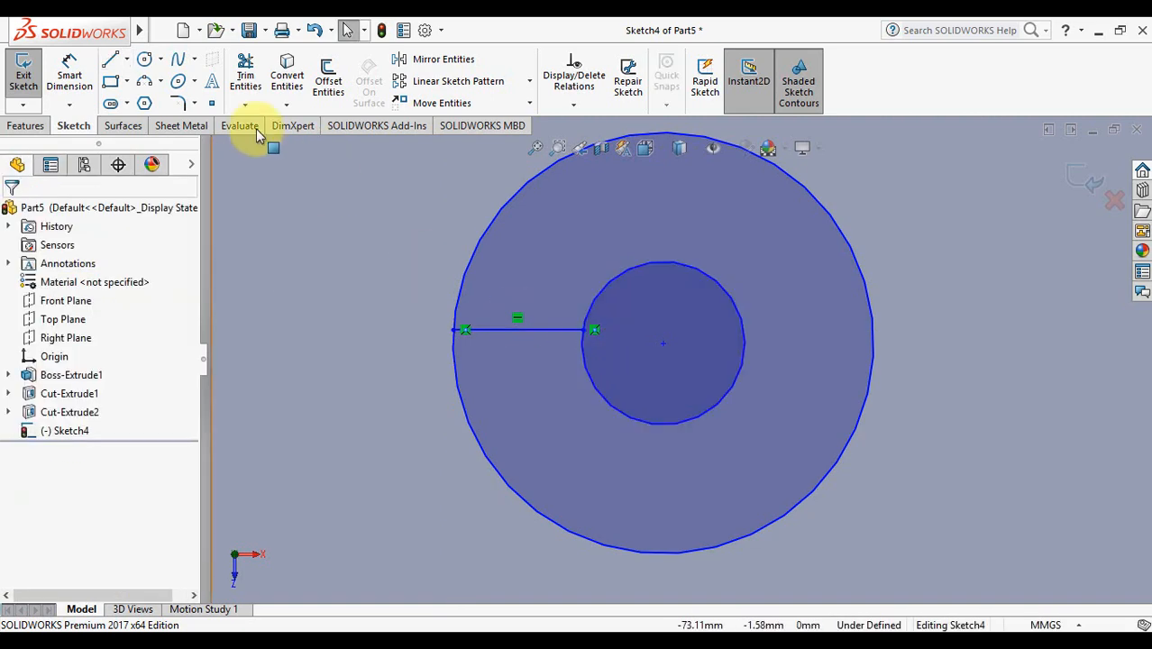
# Draw a second horizontal line about 10 mm long from the inner to the outer circle, level with their centre.
pyautogui.click(110, 58)
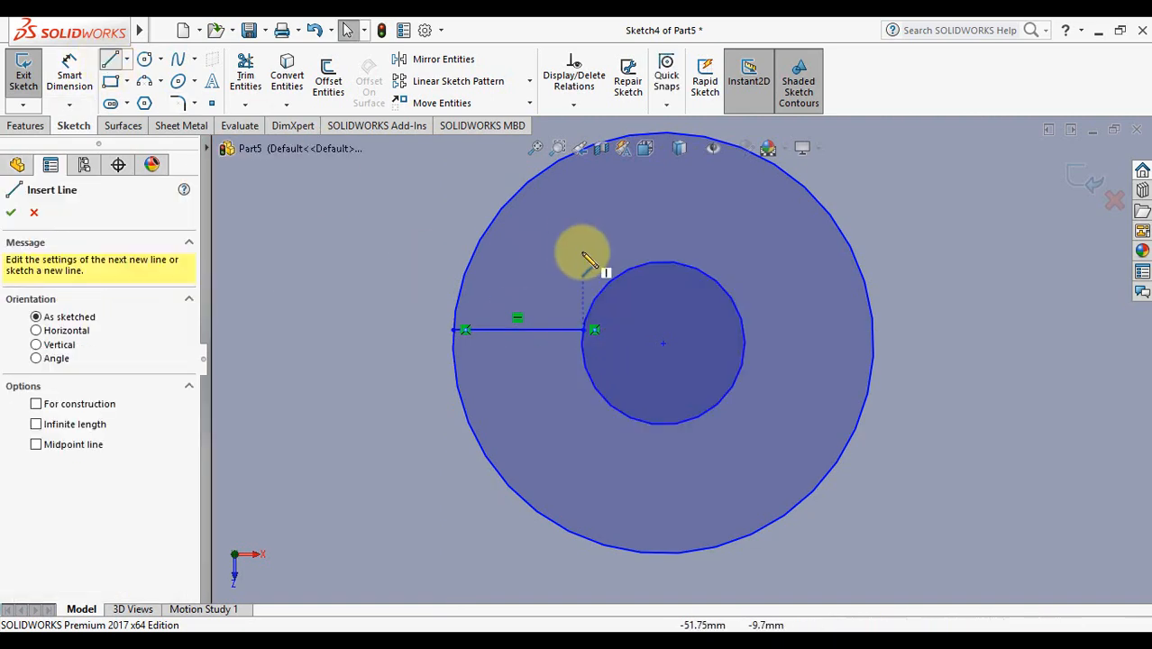
pyautogui.click(591, 332)
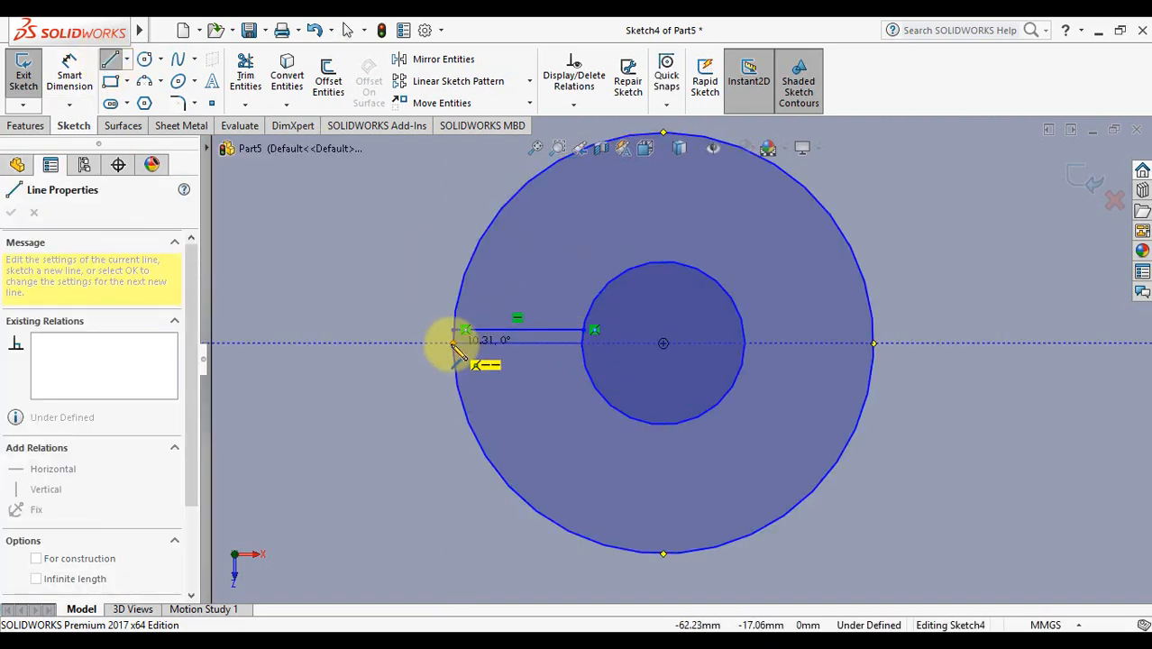
pyautogui.click(453, 344)
pyautogui.press('Escape')
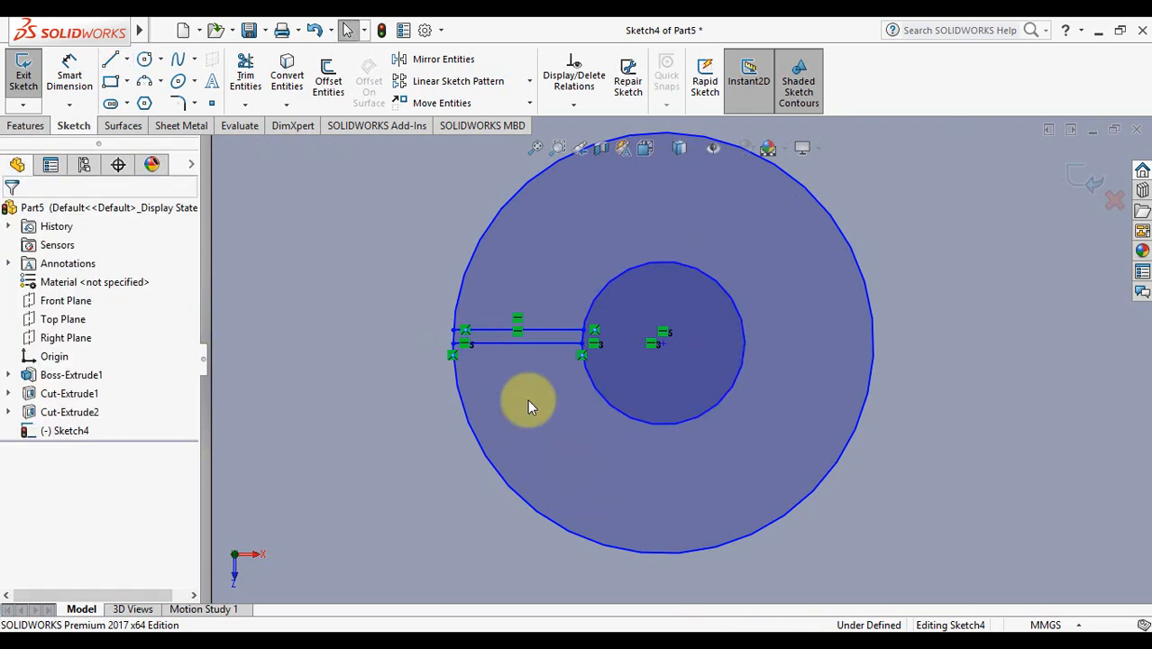
# Trim away the short arcs of both circles between the two horizontal lines and finish the sketch.
pyautogui.click(242, 90)
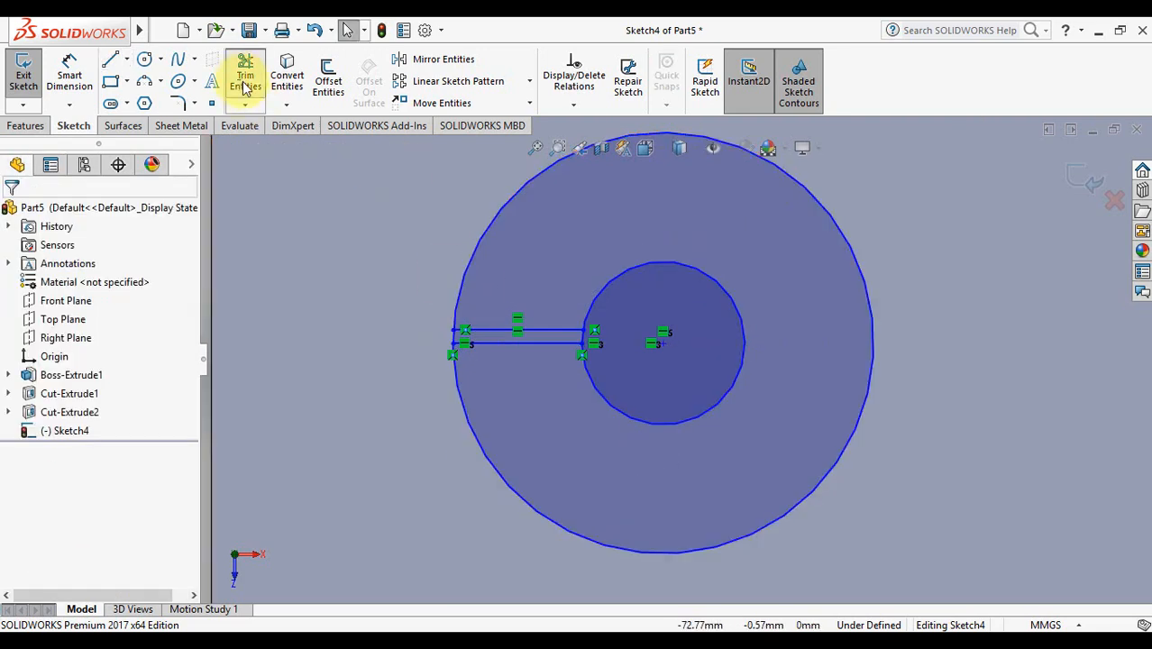
pyautogui.click(583, 342)
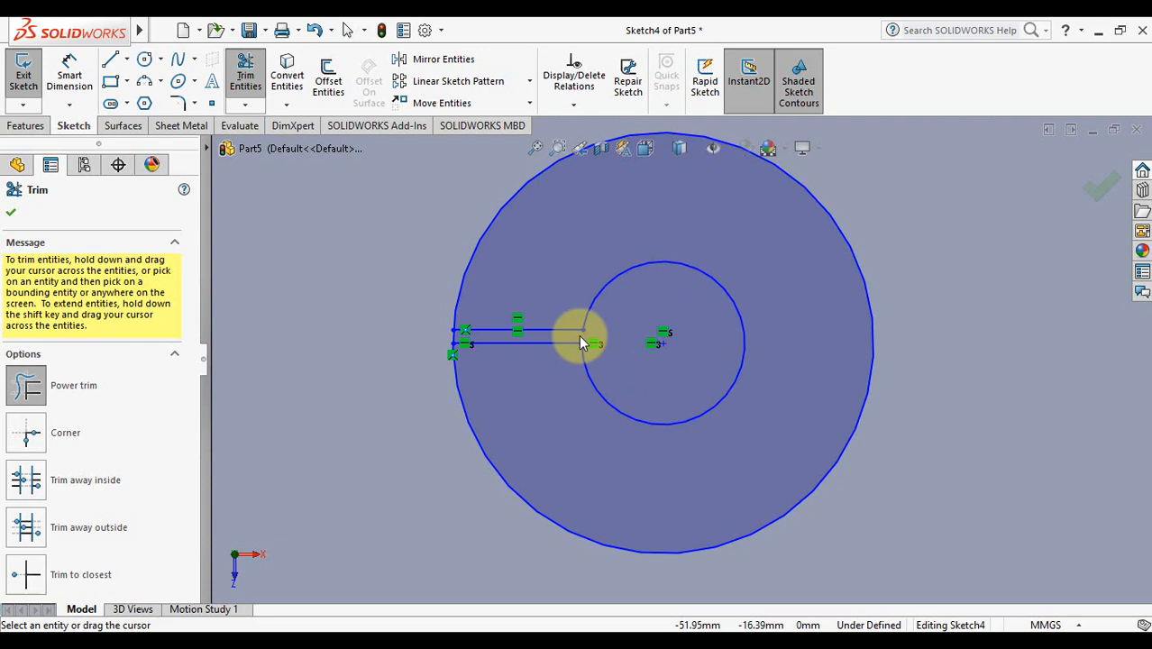
pyautogui.click(454, 336)
pyautogui.click(1096, 200)
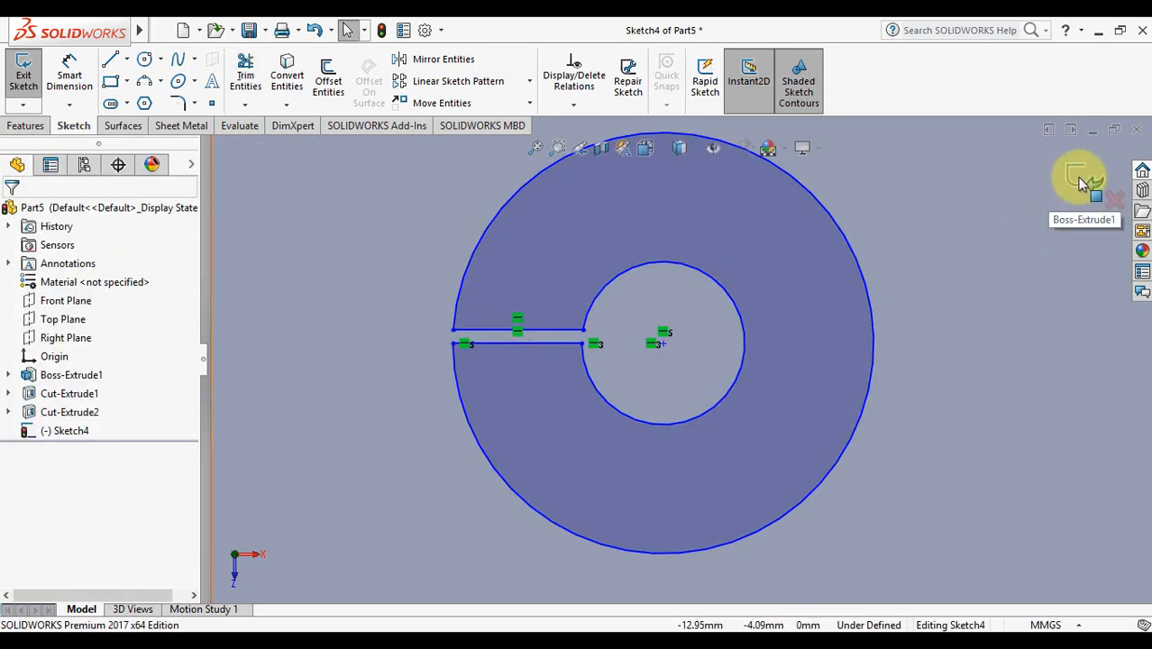
pyautogui.click(1085, 183)
# Cut-extrude the split ring sketch with a blind depth of 10 mm through the plate.
pyautogui.click(534, 148)
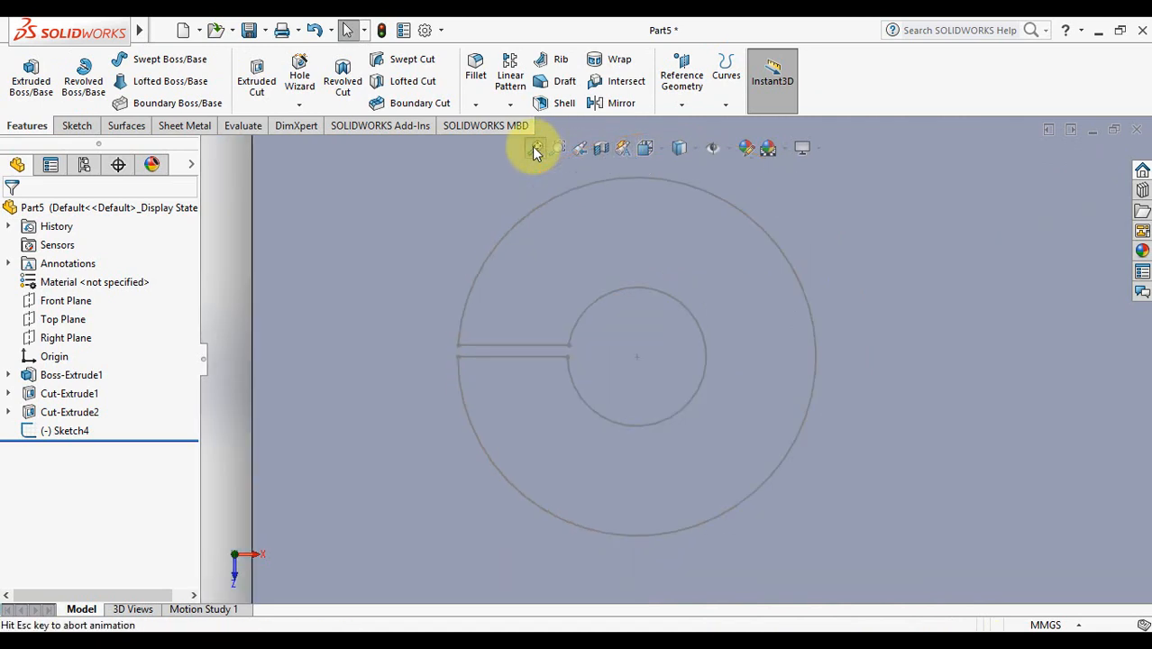
pyautogui.click(70, 430)
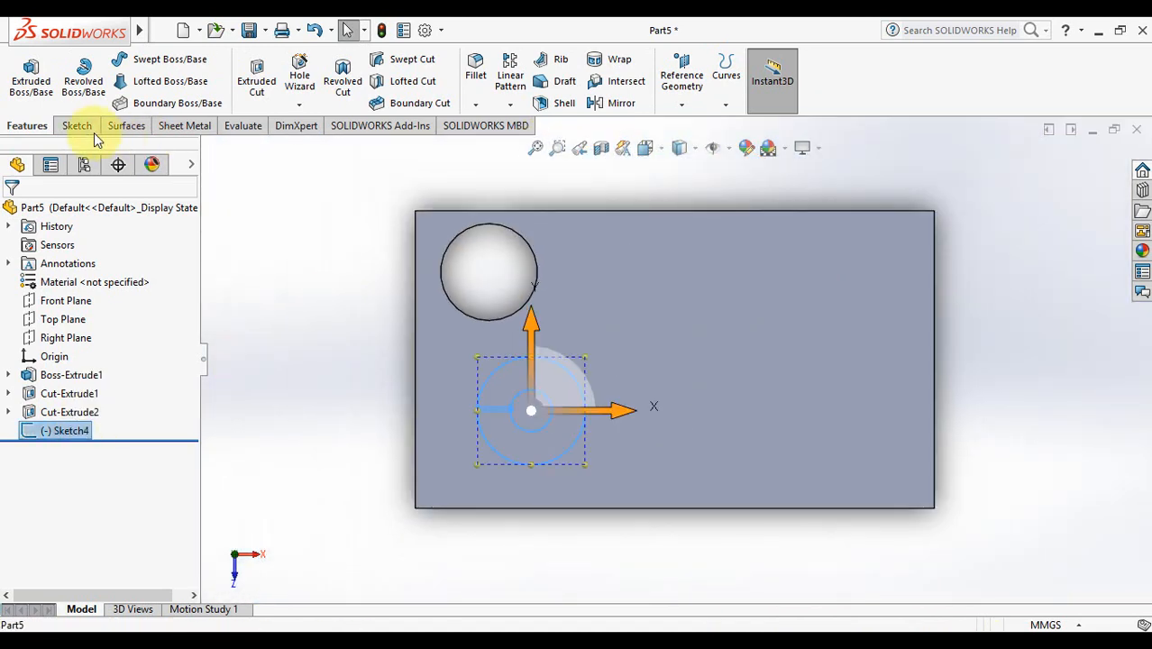
pyautogui.click(257, 72)
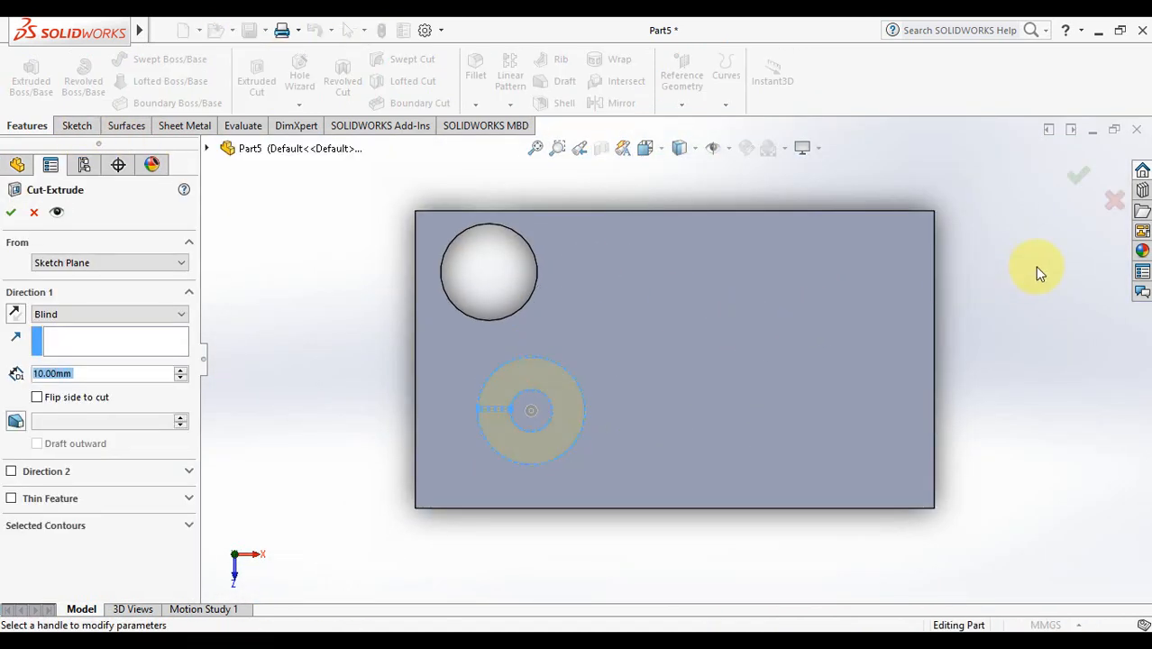
pyautogui.click(1078, 172)
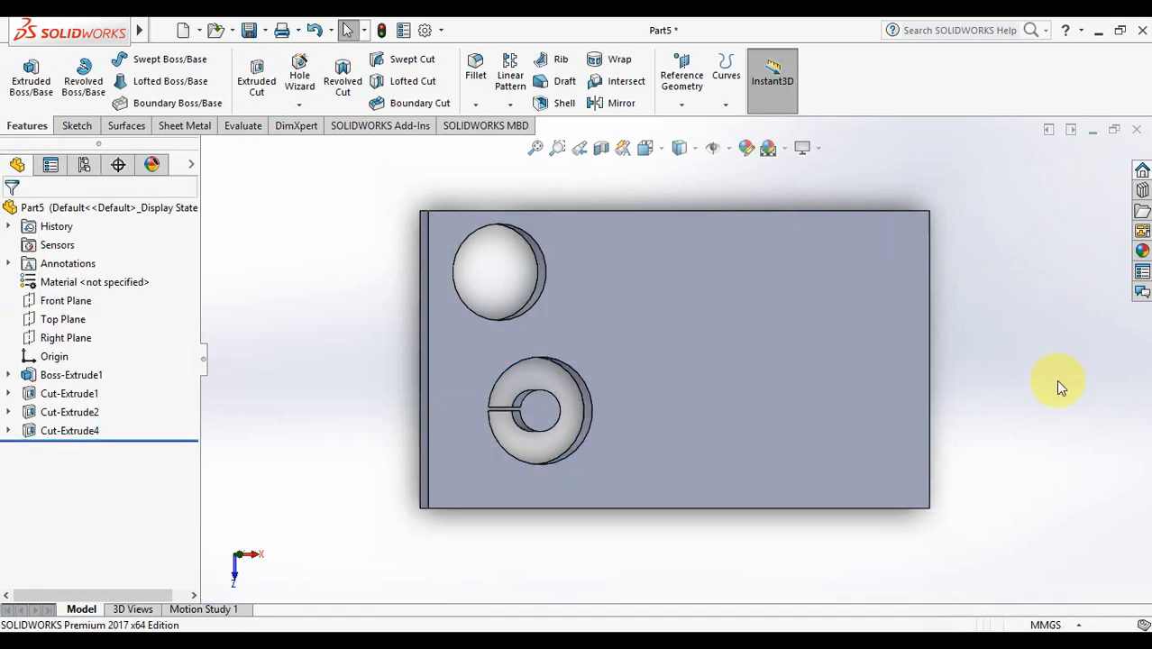
# Examine from several angles the split ring cut and the narrow bridge that holds its central core.
pyautogui.press('Right')
pyautogui.press('Right')
pyautogui.press('Right')
pyautogui.press('Left')
pyautogui.press('Left')
pyautogui.press('Left')
pyautogui.press('Left')
pyautogui.press('Left')
pyautogui.press('Left')
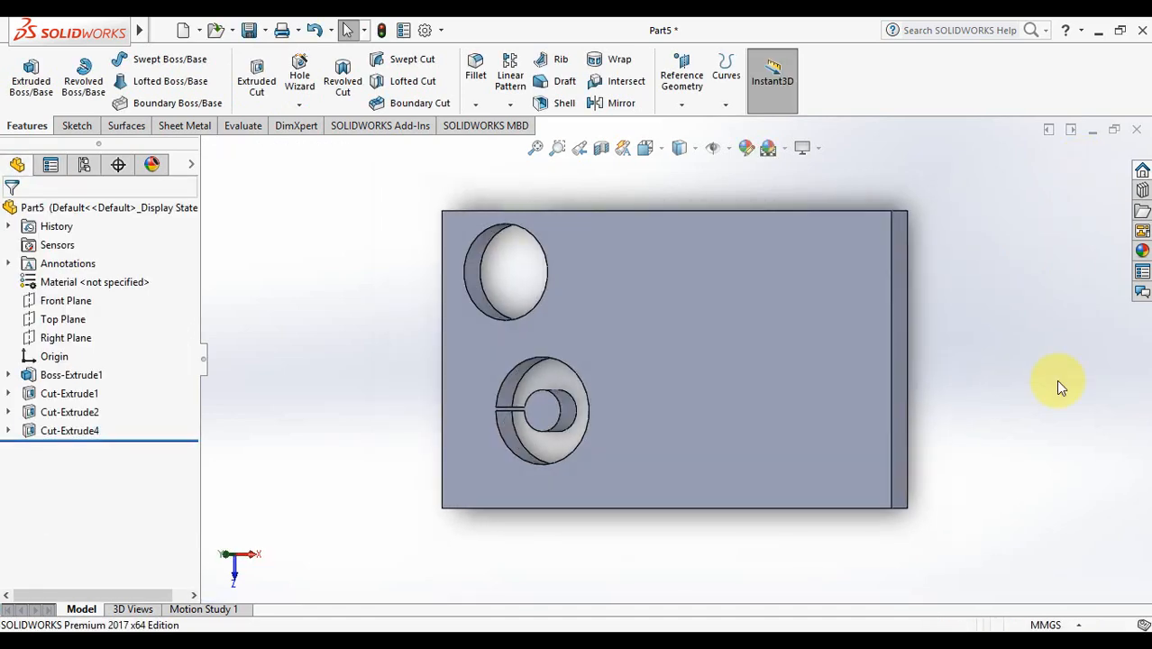
pyautogui.press('Right')
pyautogui.press('Right')
pyautogui.press('Left')
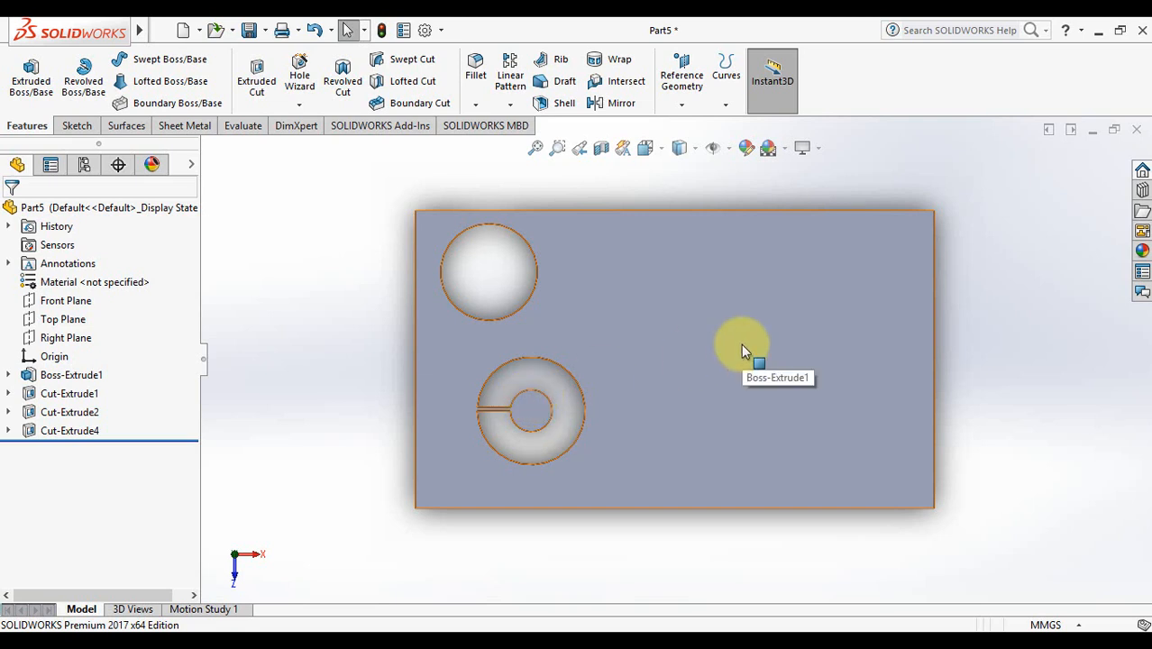
# Sketch a circle about 41 mm in diameter on the plate's front face, just touching the upper edge, and finish the sketch.
pyautogui.click(90, 127)
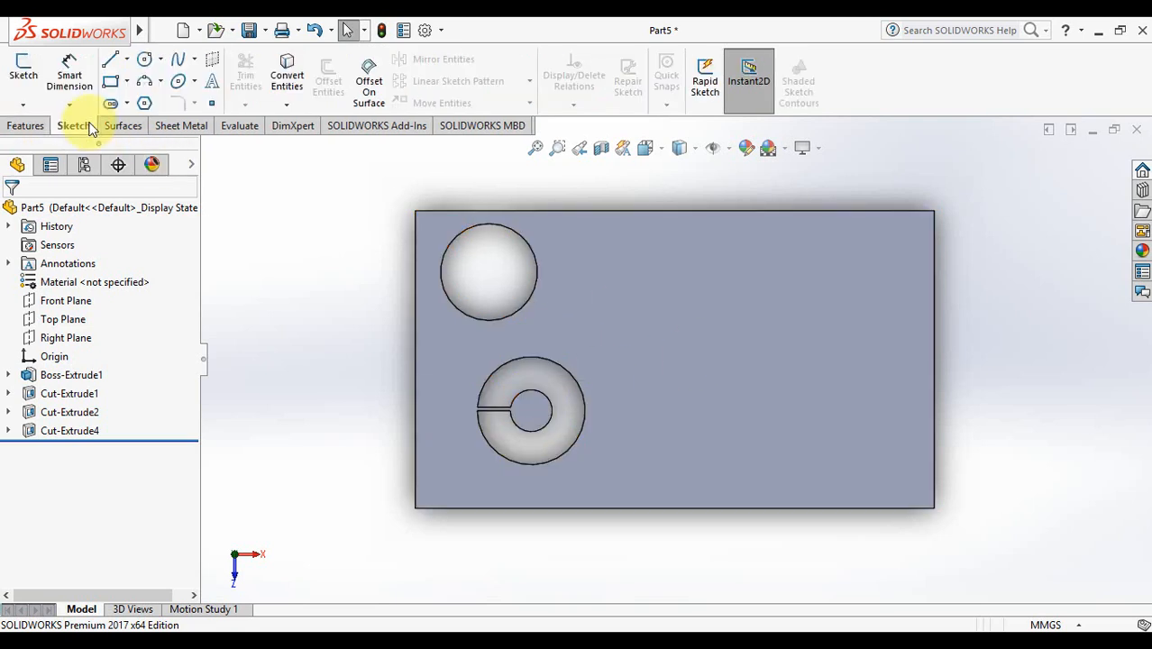
pyautogui.click(144, 61)
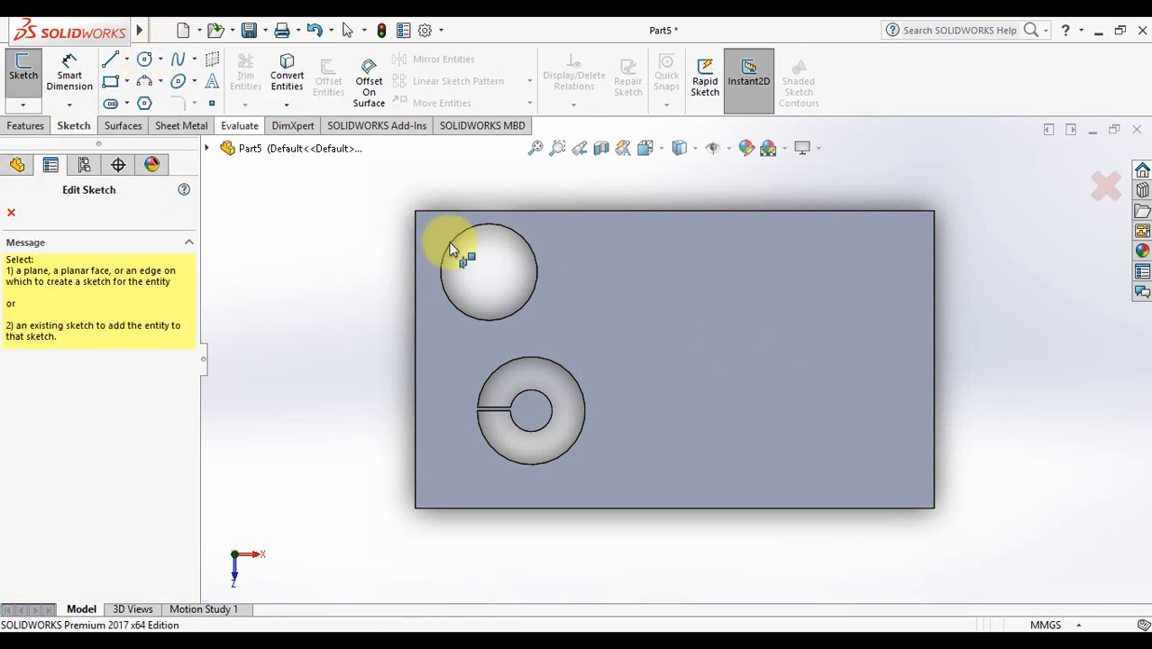
pyautogui.click(709, 288)
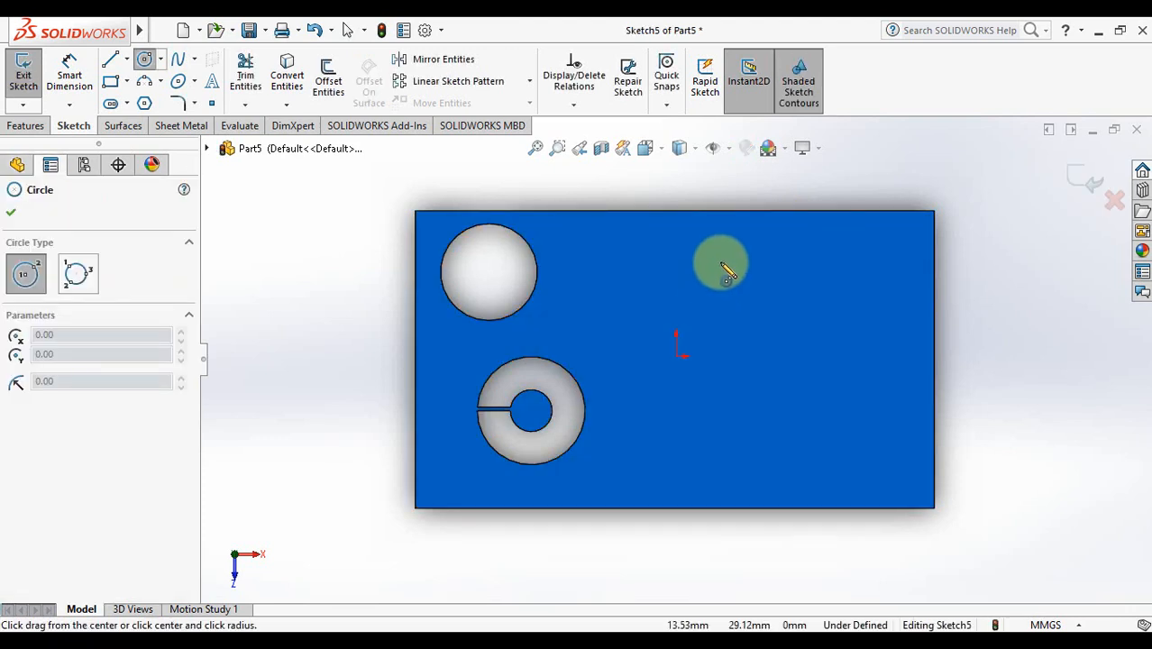
pyautogui.click(766, 275)
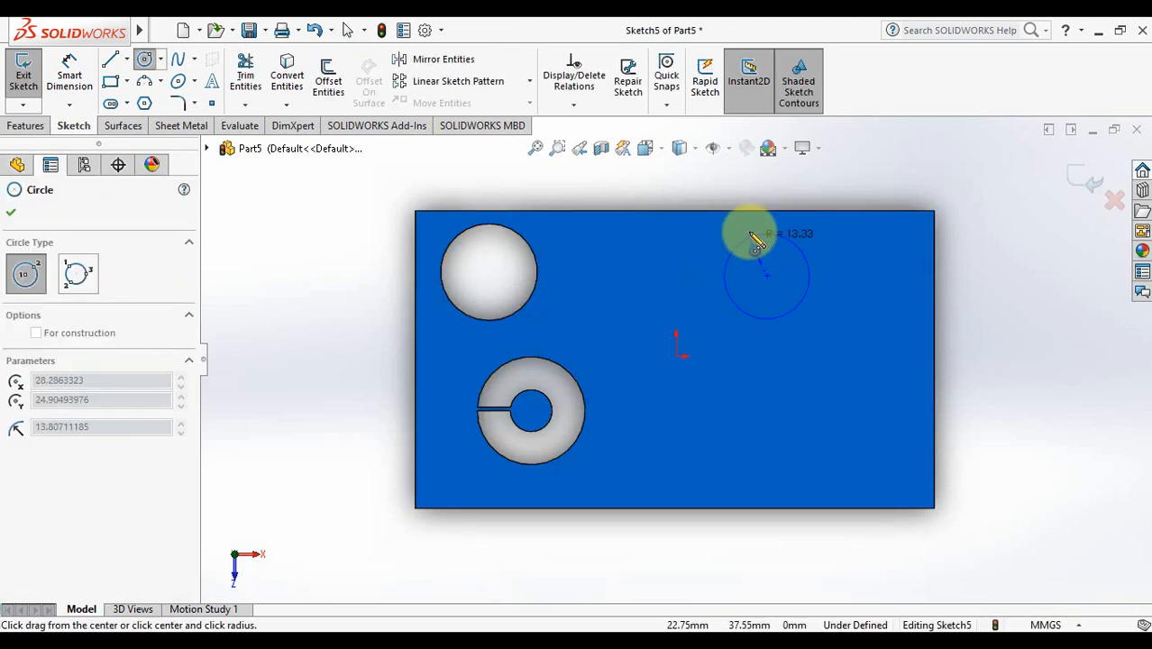
pyautogui.click(765, 210)
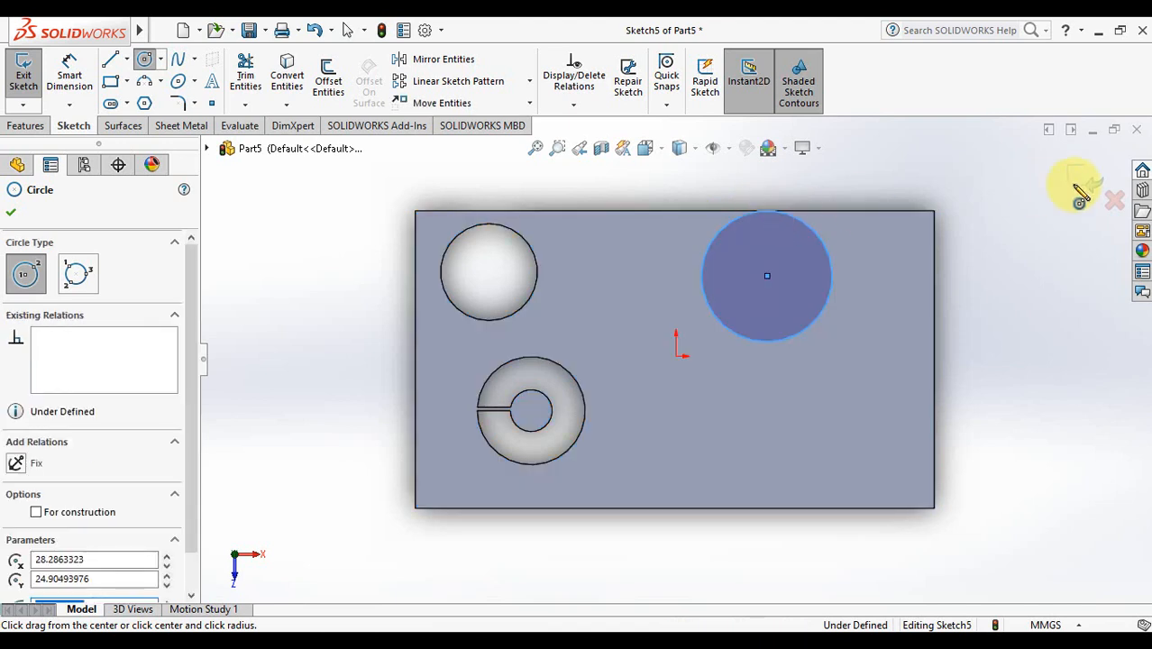
pyautogui.click(1087, 183)
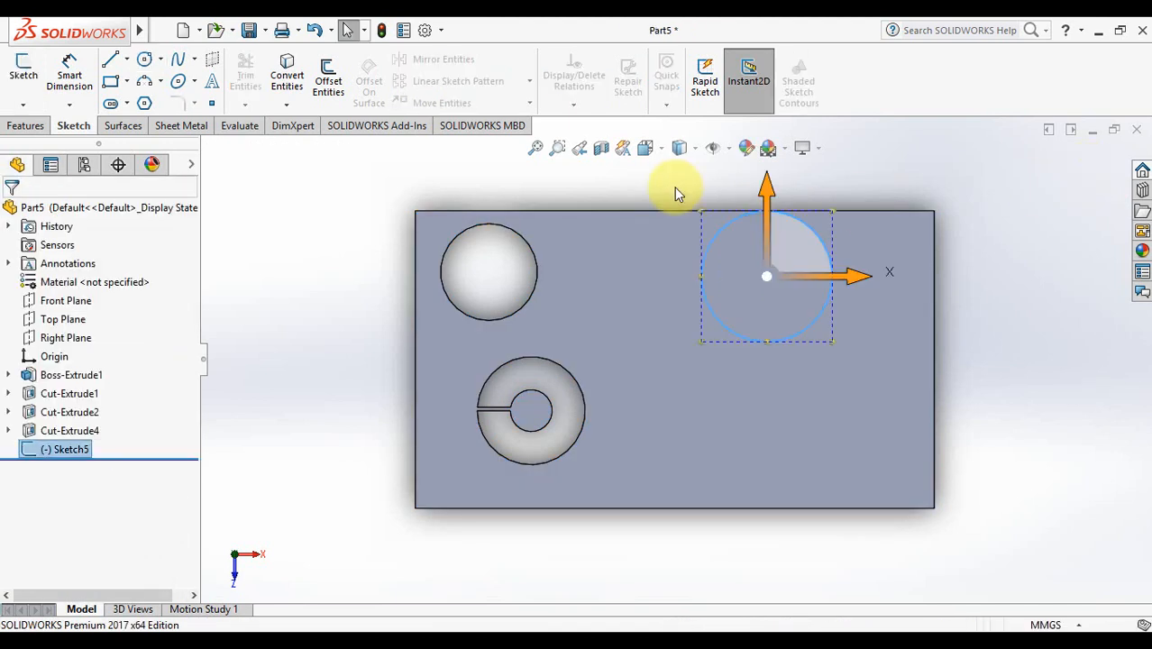
# Try to cut-extrude the circle touching the plate's upper edge with a blind depth of 10 mm.
pyautogui.click(22, 129)
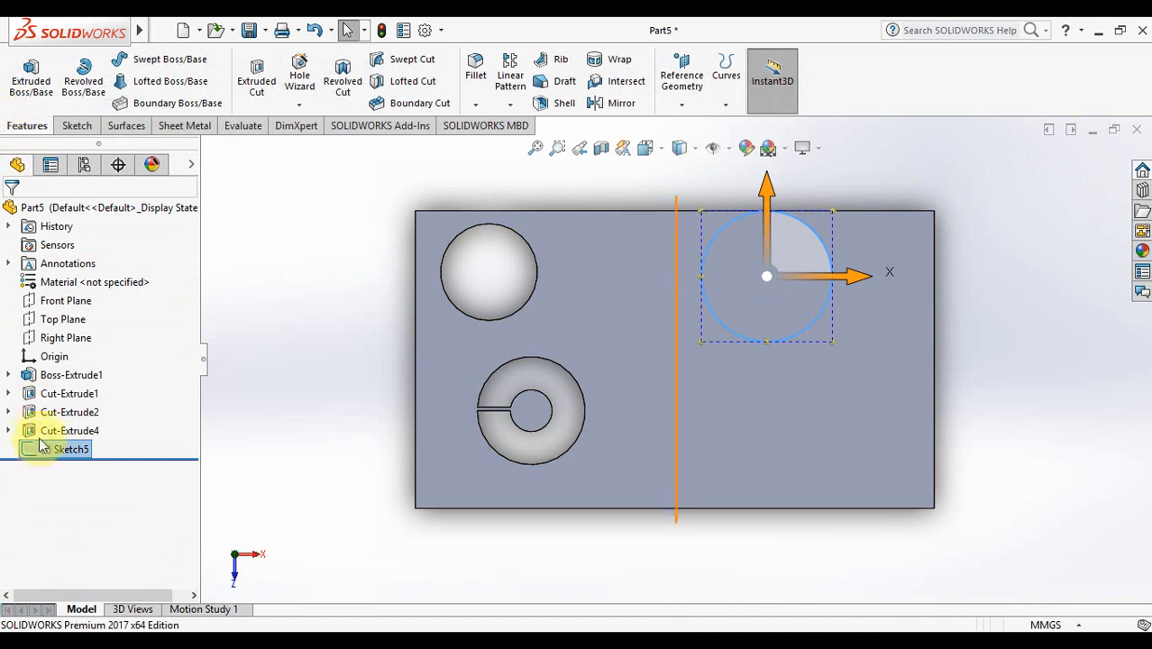
pyautogui.click(256, 79)
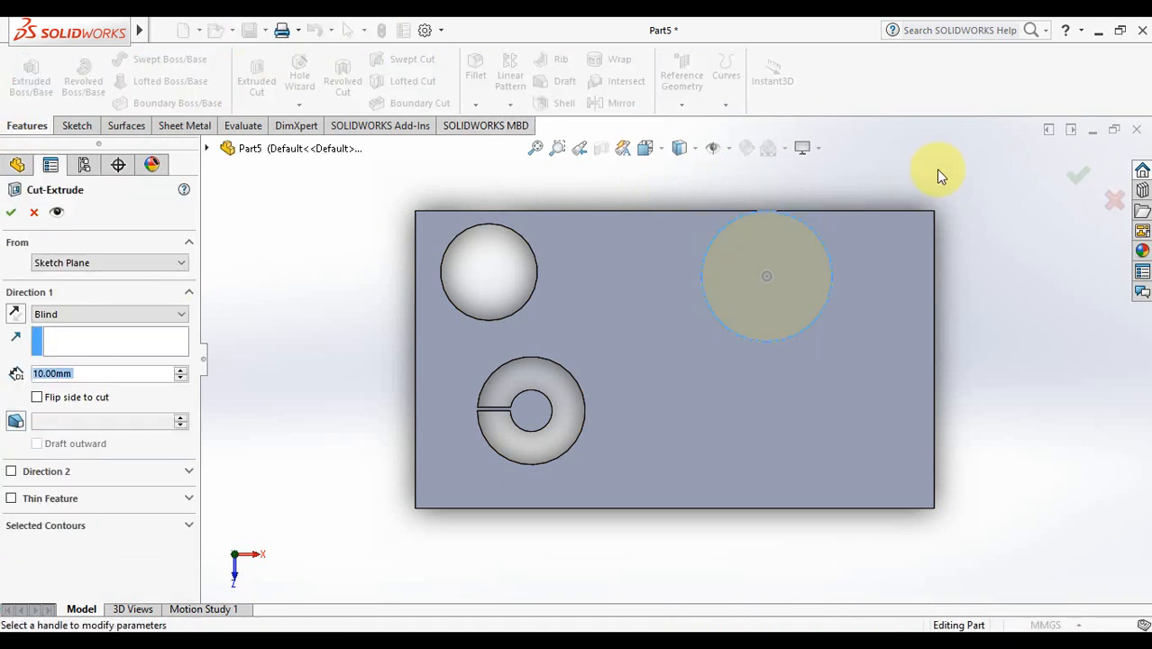
pyautogui.click(1087, 168)
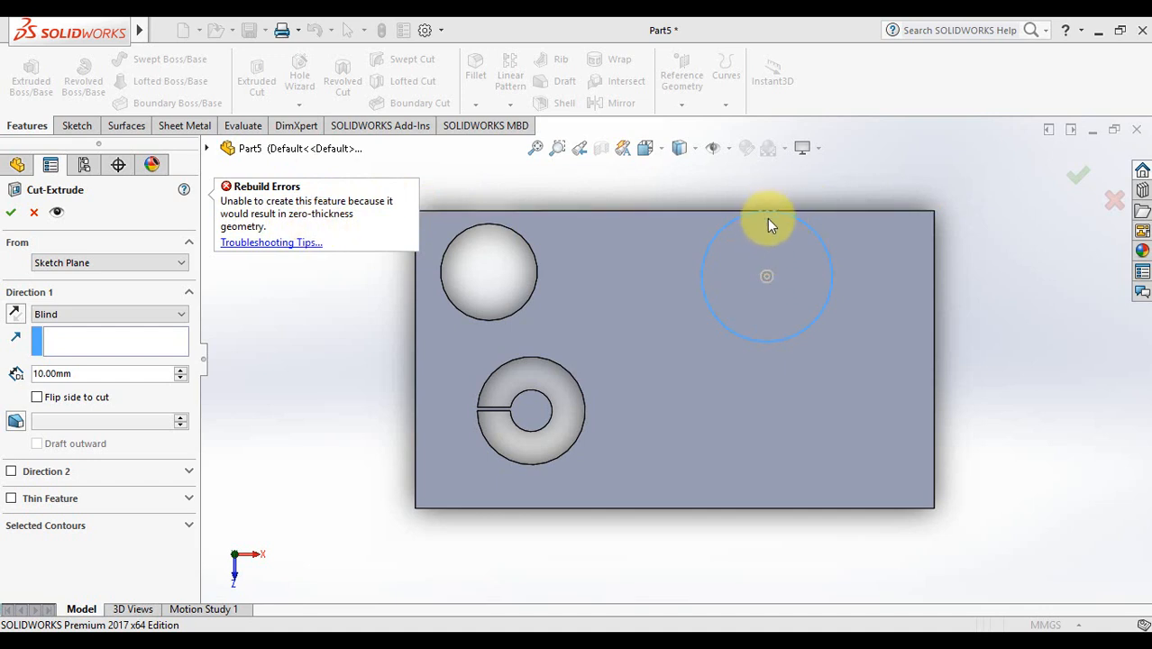
pyautogui.click(1115, 200)
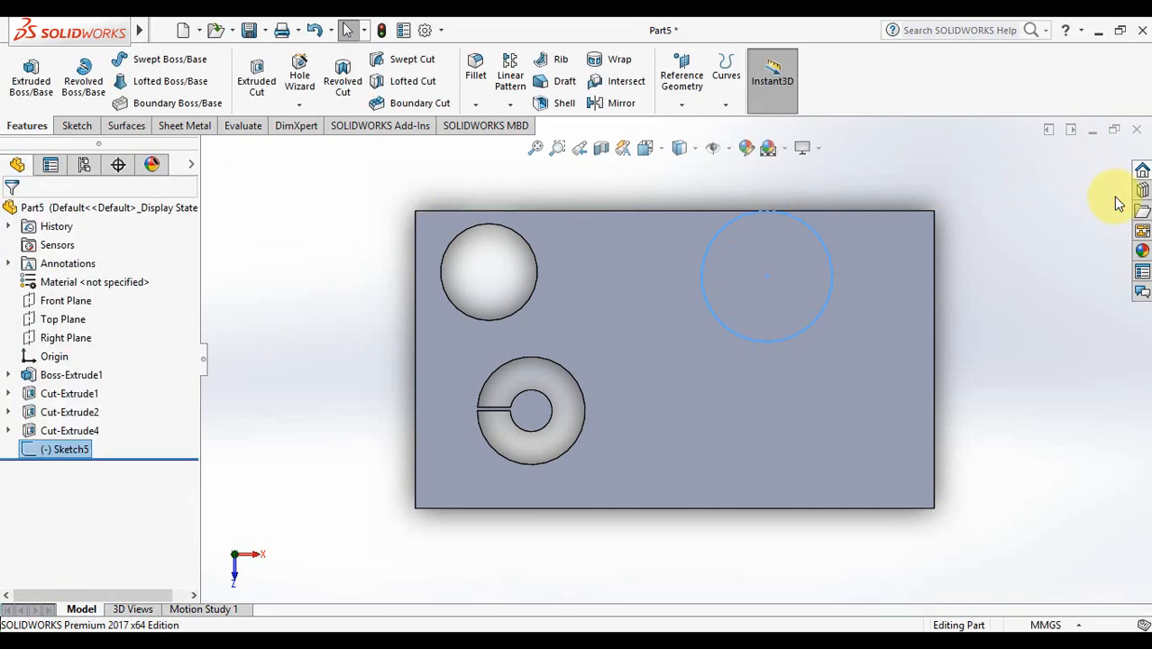
# Delete the sketch of the circle that touches the plate's upper edge.
pyautogui.click(824, 249)
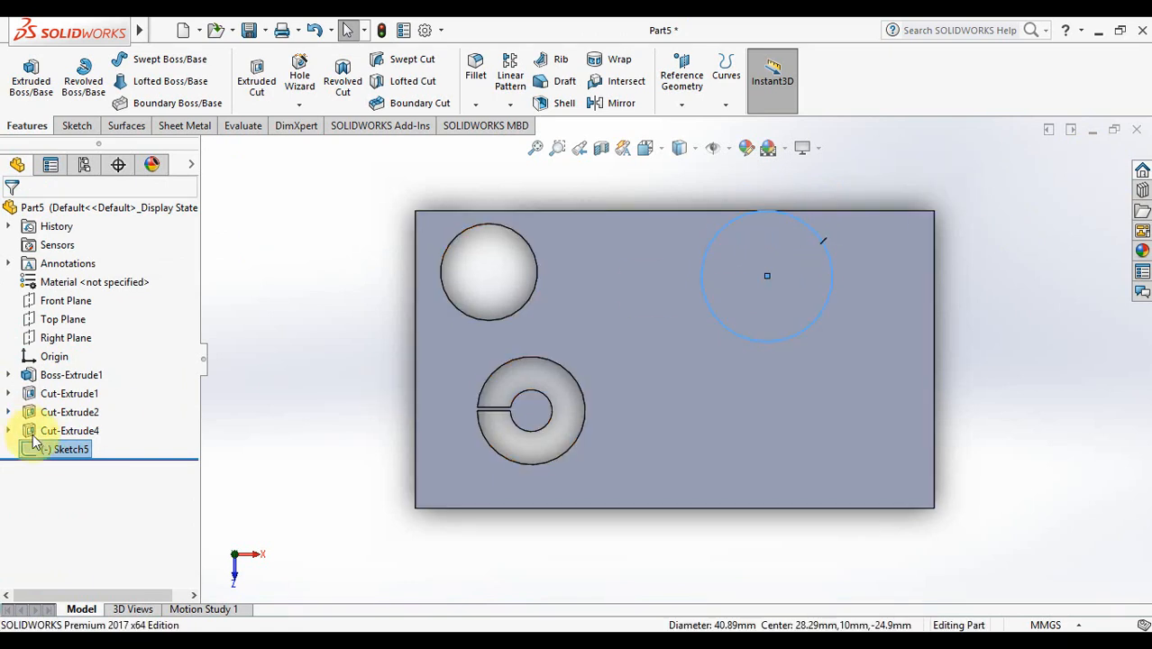
pyautogui.press('Delete')
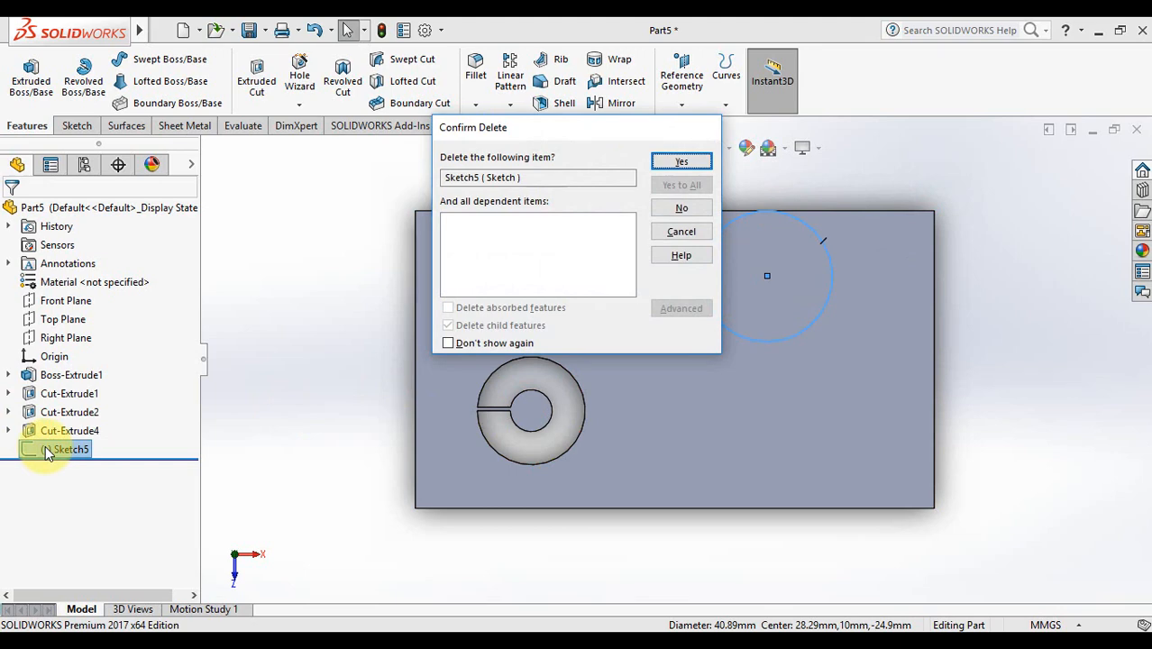
pyautogui.press('Return')
# Sketch a corner rectangle on the plate's front face, wider than tall, starting on the upper edge, and finish the sketch.
pyautogui.click(90, 126)
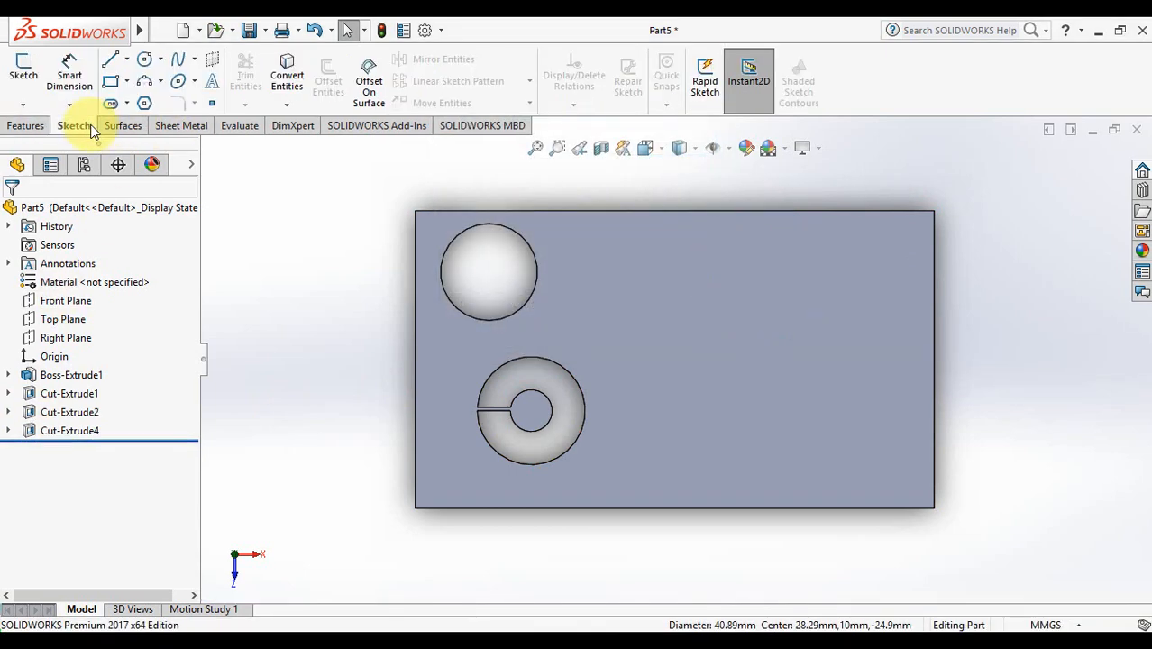
pyautogui.click(110, 80)
pyautogui.click(724, 282)
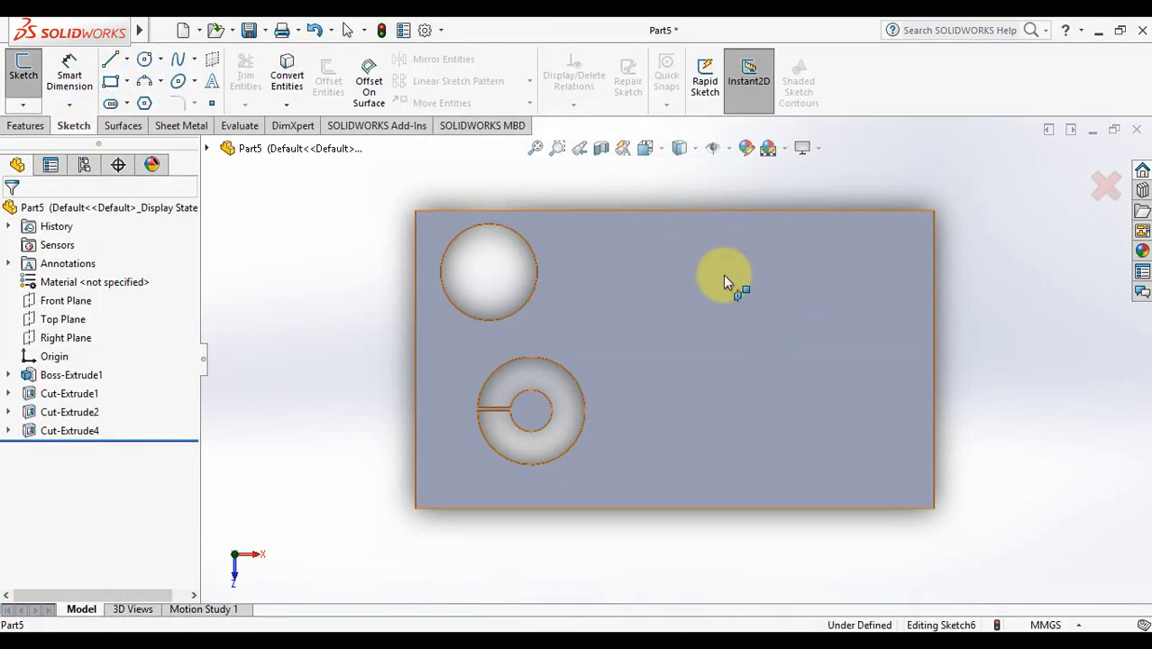
pyautogui.click(730, 212)
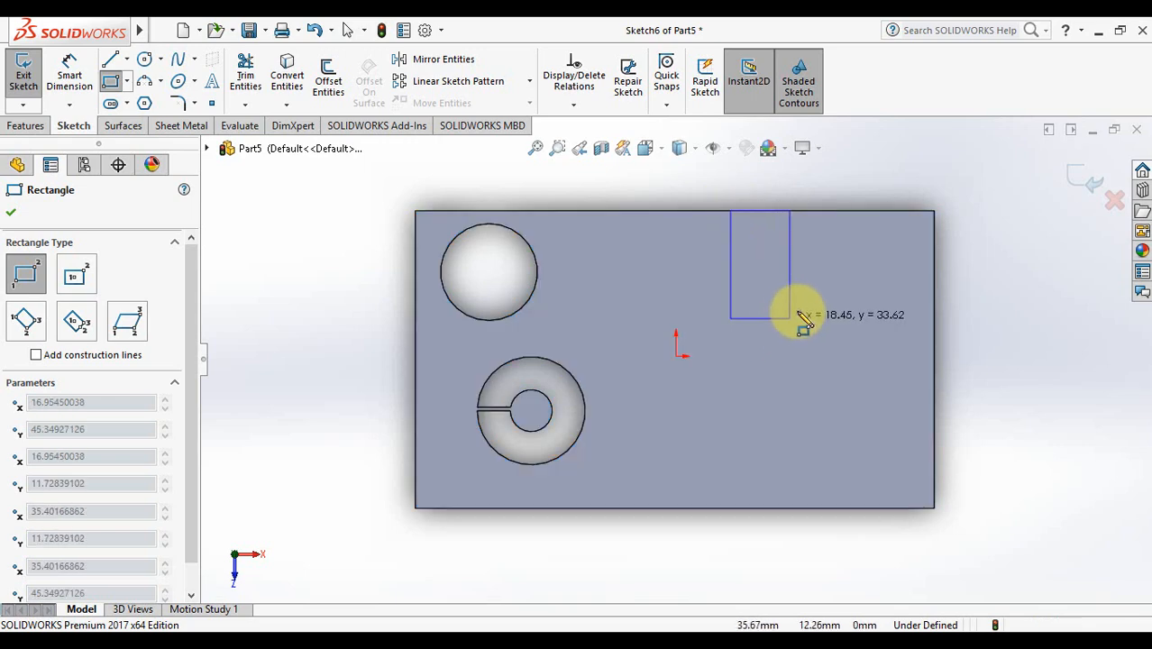
pyautogui.click(826, 271)
pyautogui.click(1085, 178)
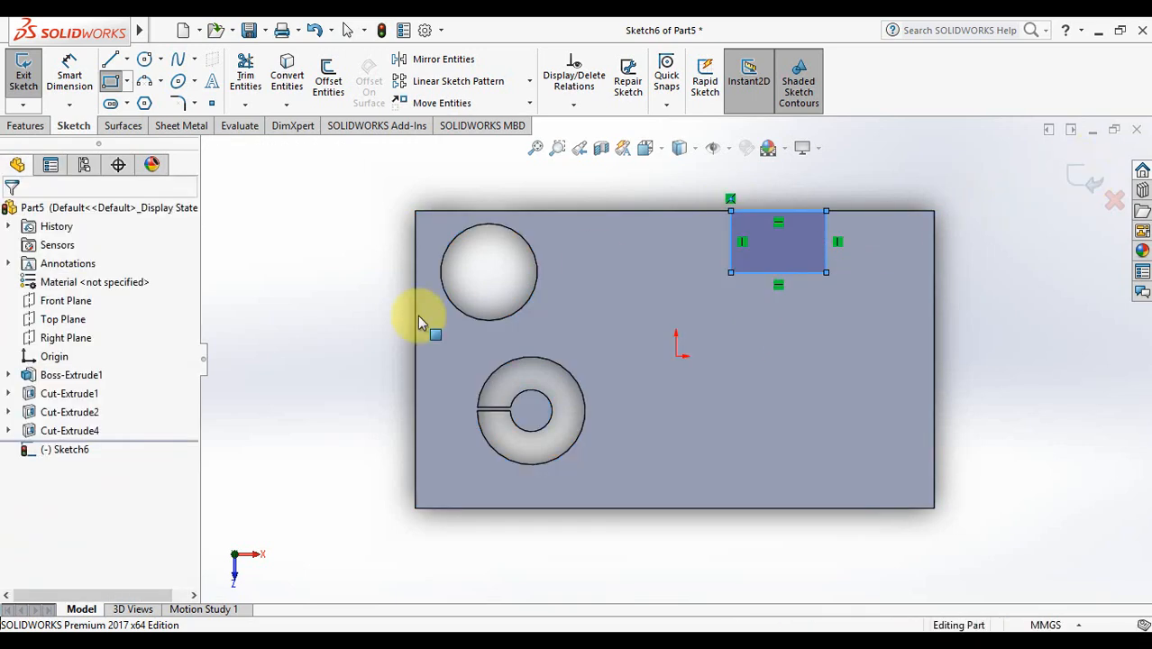
pyautogui.click(24, 75)
# Cut-extrude the rectangle with a blind depth of 10 mm to form a notch in the plate's upper edge.
pyautogui.click(25, 126)
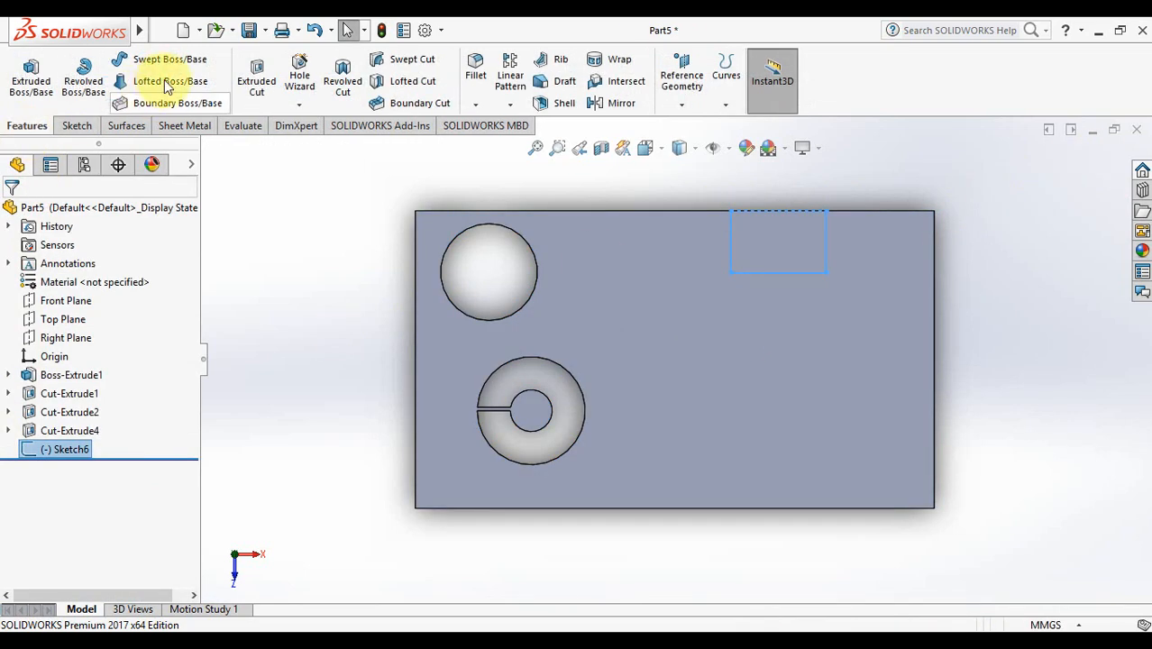
pyautogui.click(257, 79)
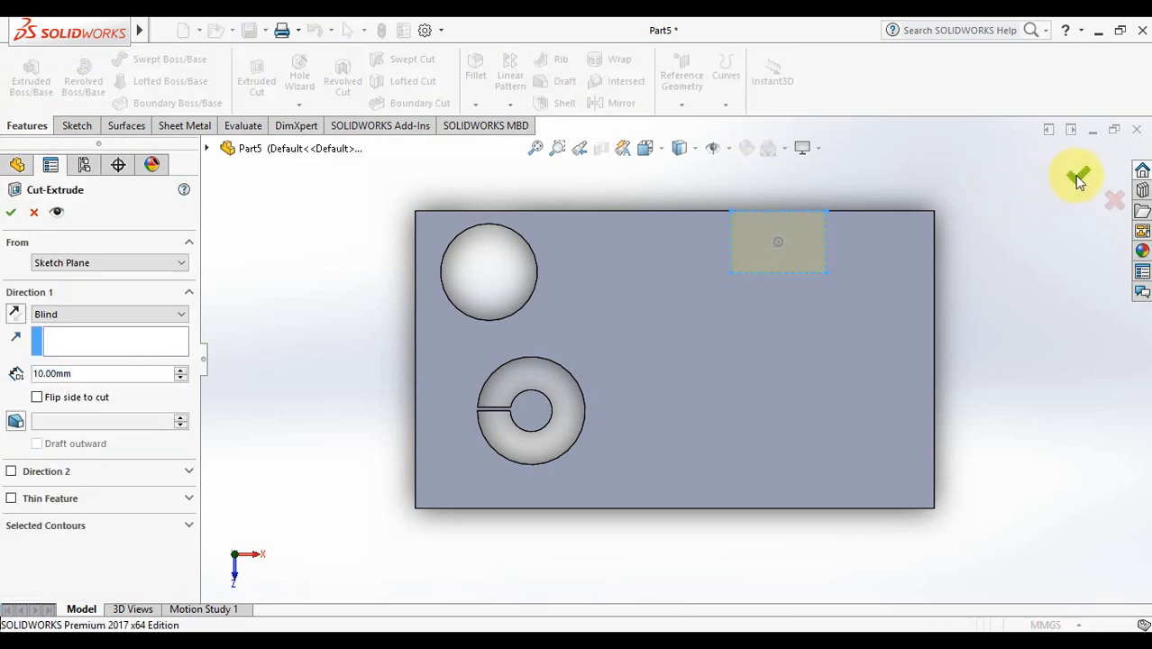
pyautogui.click(1077, 175)
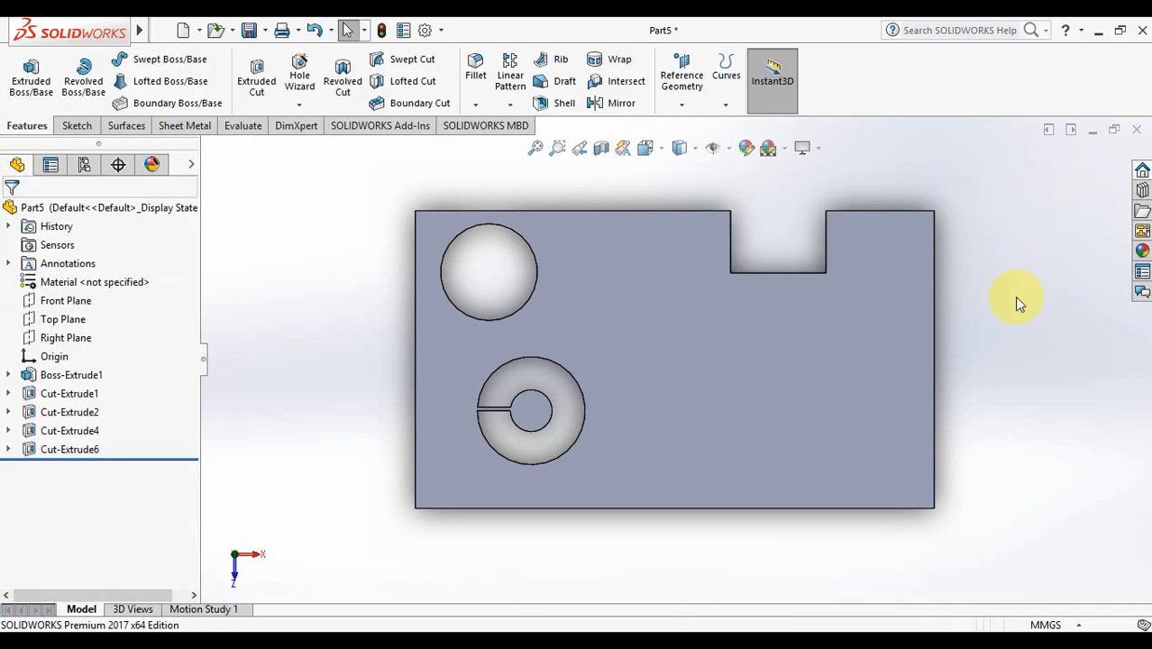
# Show the plate in isometric view and expand the notch's cut feature to reveal its sketch.
pyautogui.hotkey('ctrl', '7')
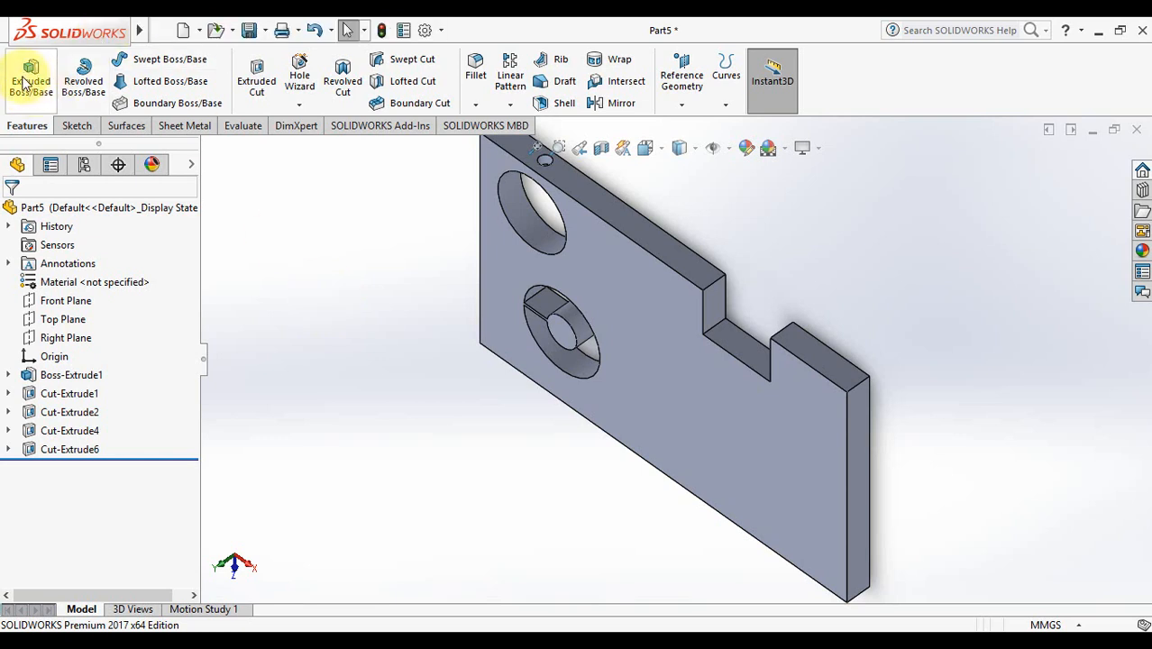
pyautogui.click(8, 449)
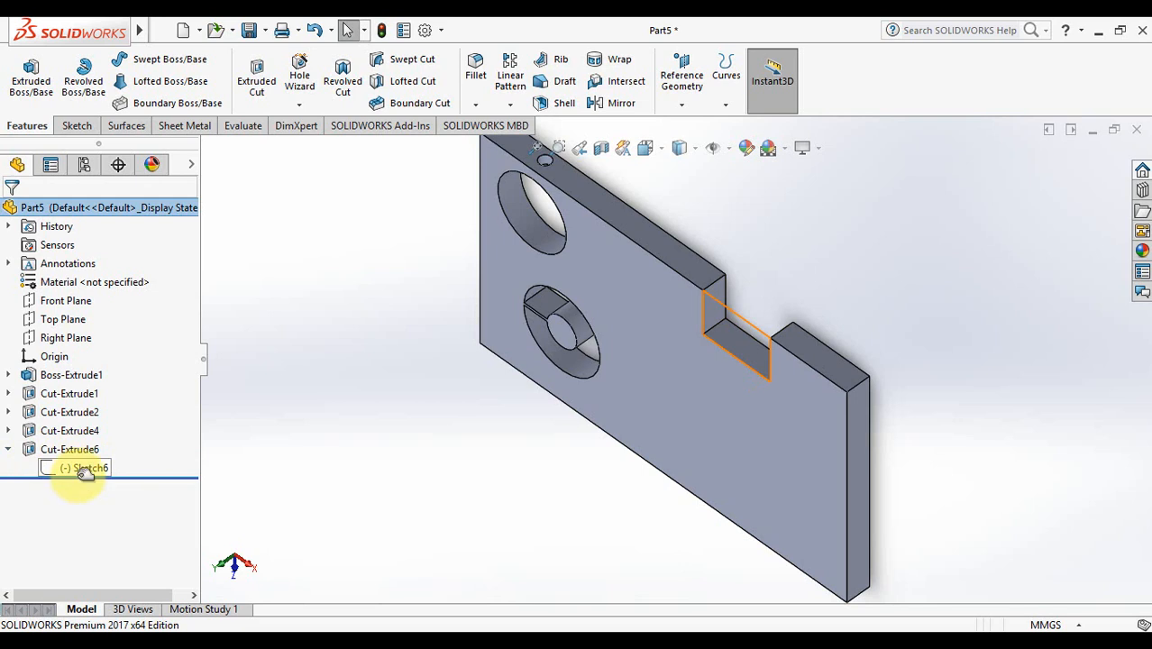